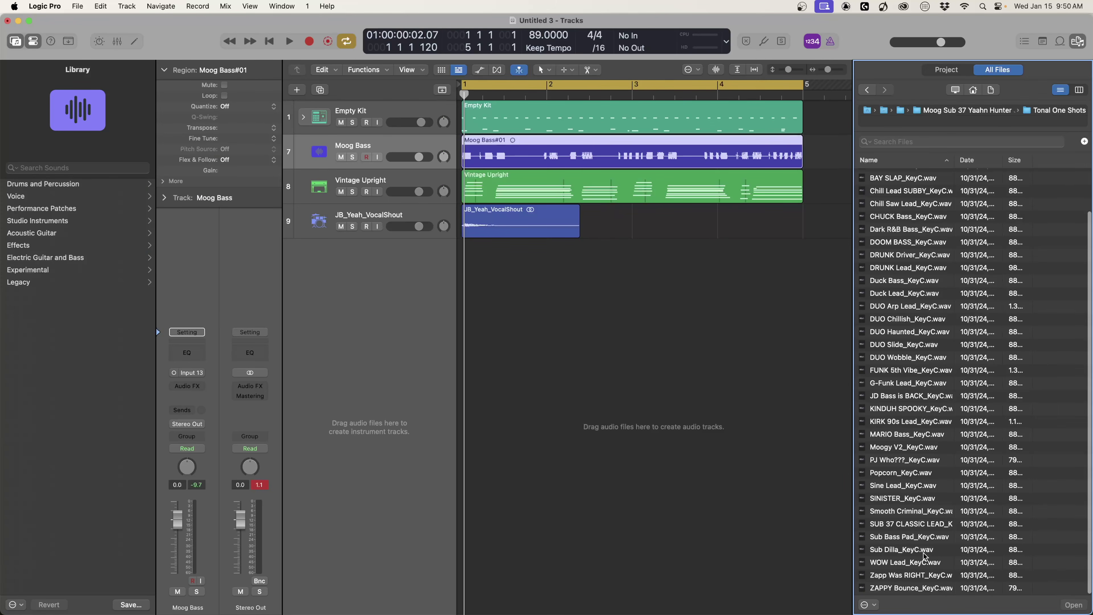
Try to load Sub Dilla_KeyC.wav from the Tonal One Shots folder as a new instrument track.
drag(915, 552, 404, 319)
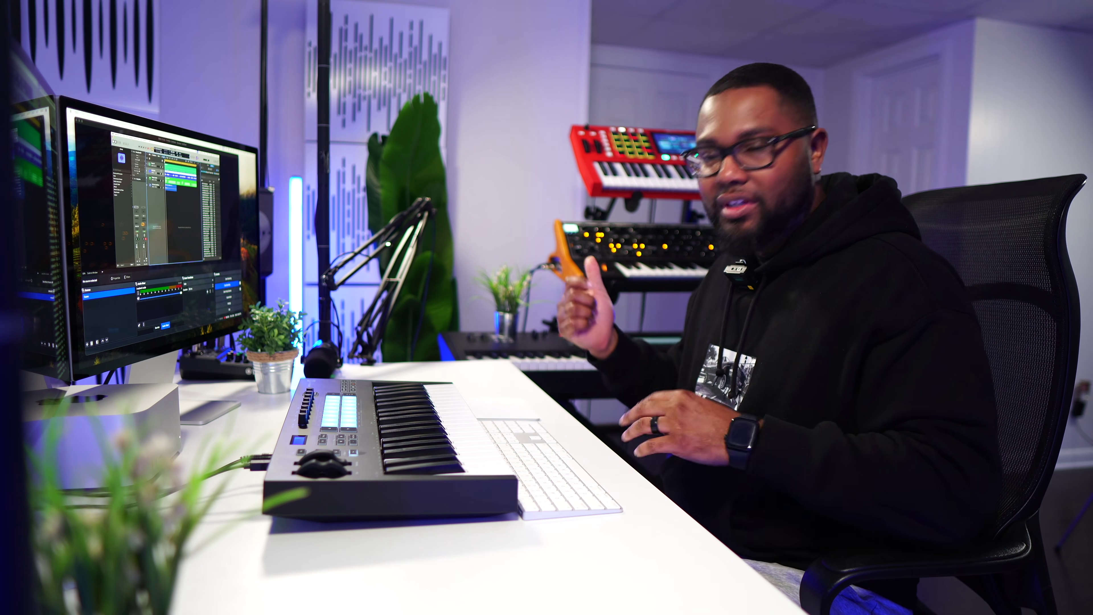
Record the MODX+ Rhodes part over bars 1 to 4, and duplicate its track.
key(r)
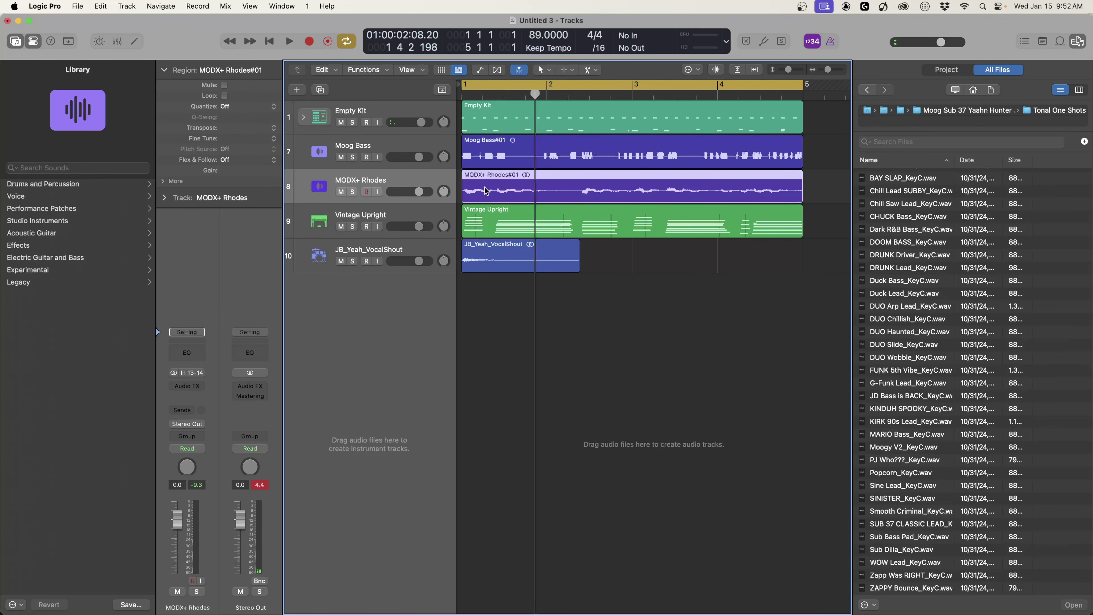
click(320, 90)
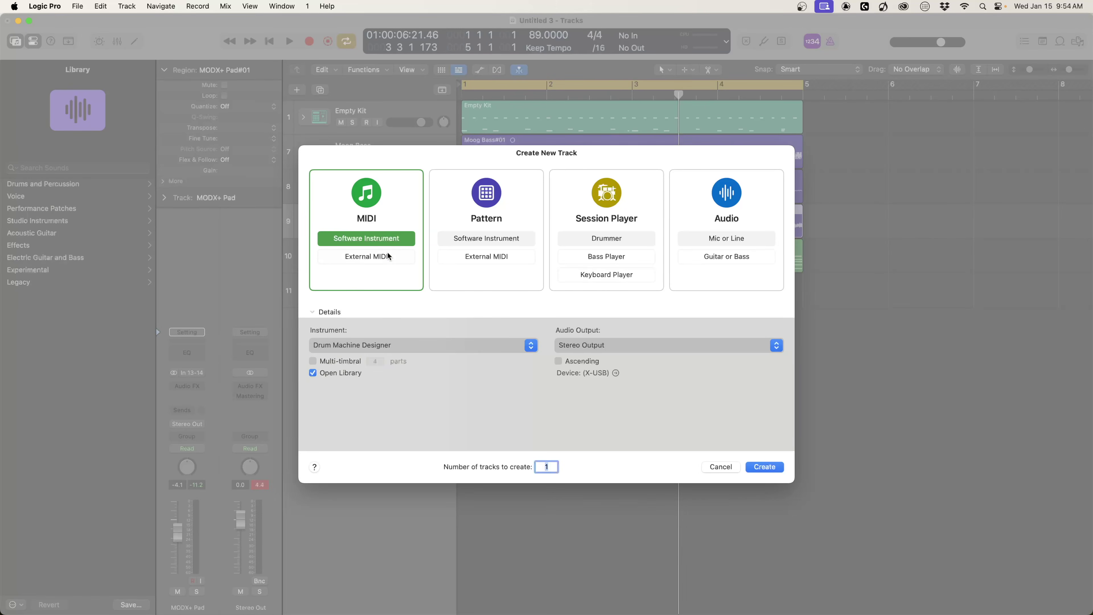
Create one MIDI software instrument track with Arcade as its instrument.
click(357, 353)
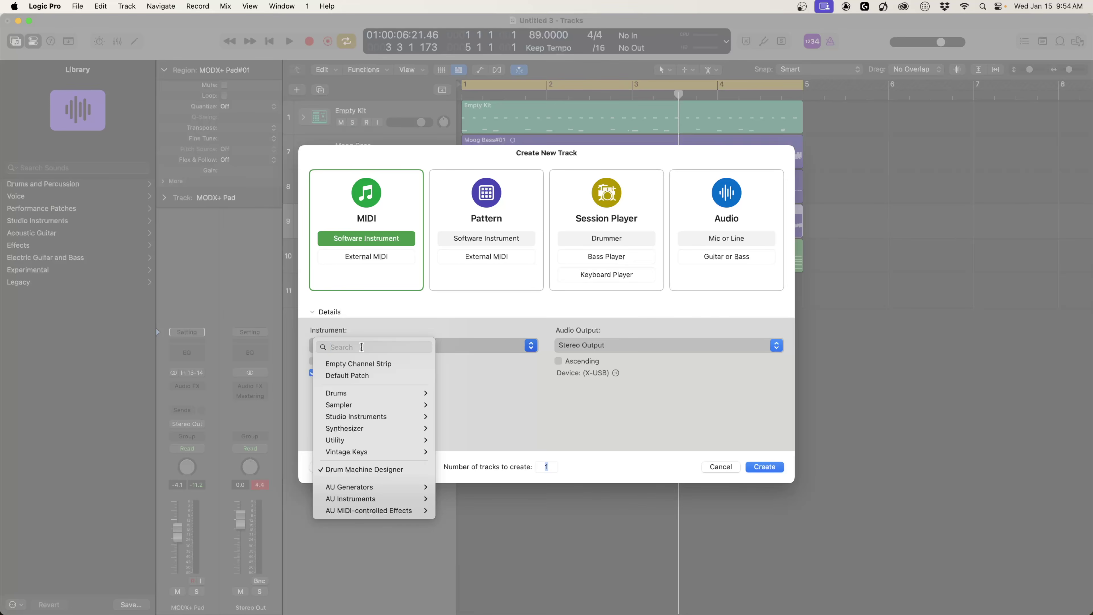
text(arc)
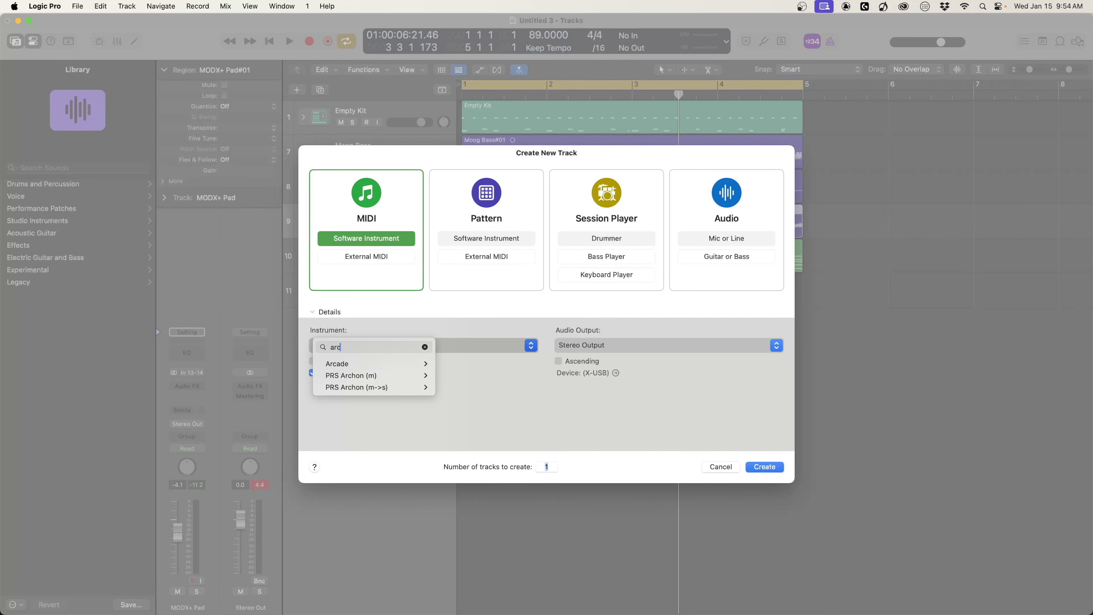
click(451, 364)
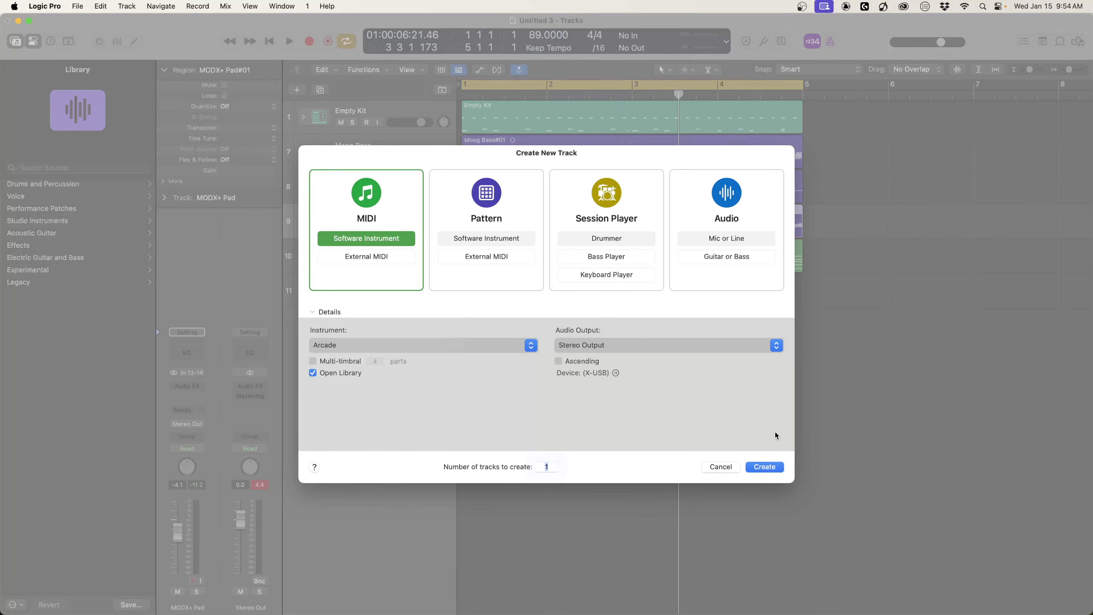
click(770, 466)
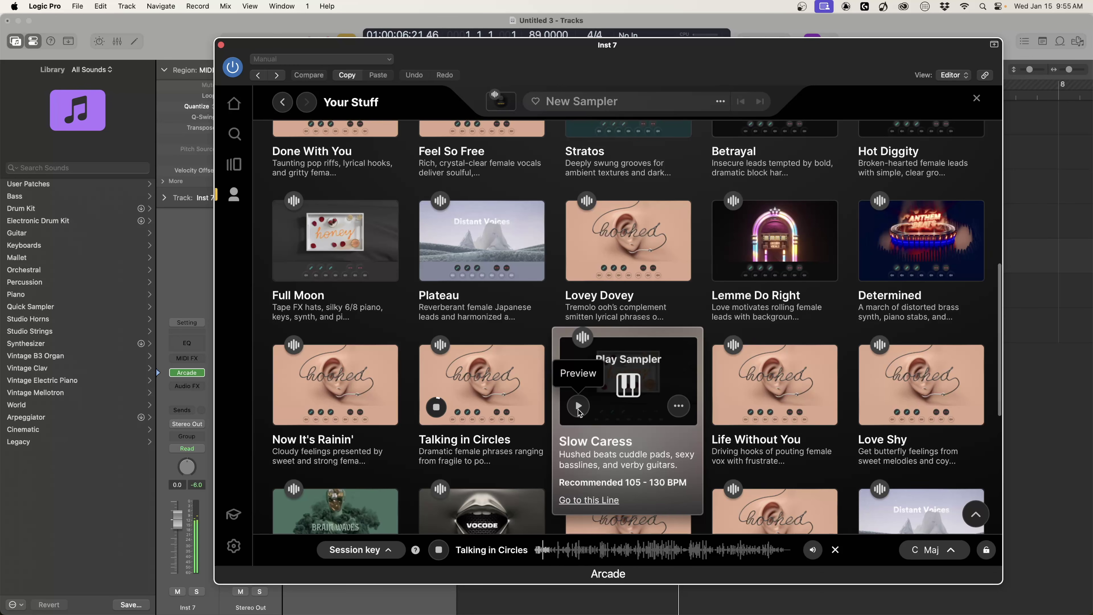
Preview the Slow Caress and Life Without You samplers in Arcade, and load Life Without You.
click(578, 406)
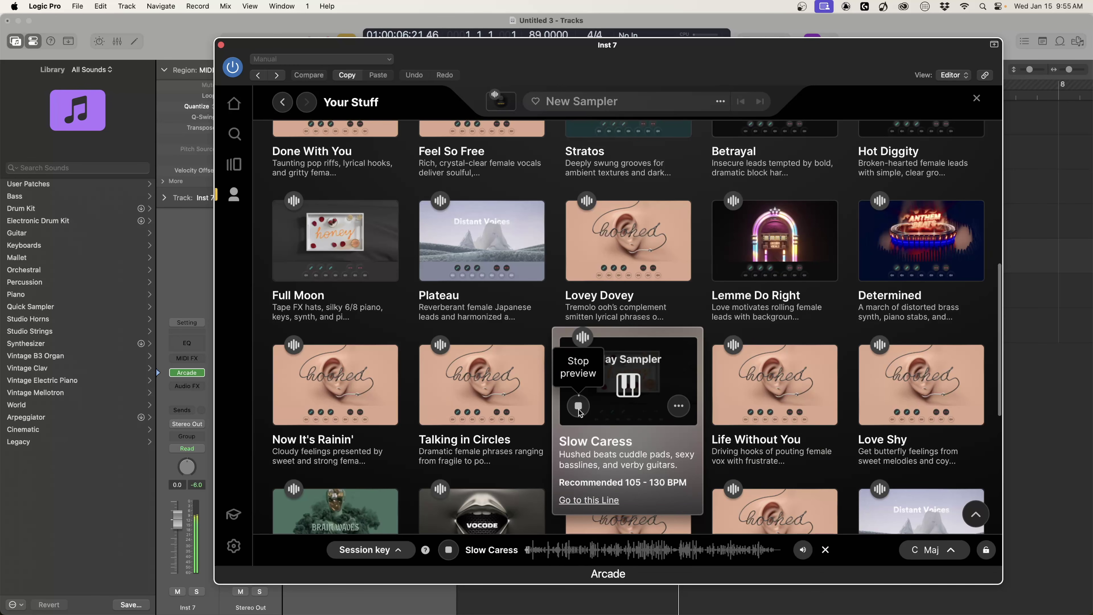
click(726, 409)
scroll(806, 401, down, 1)
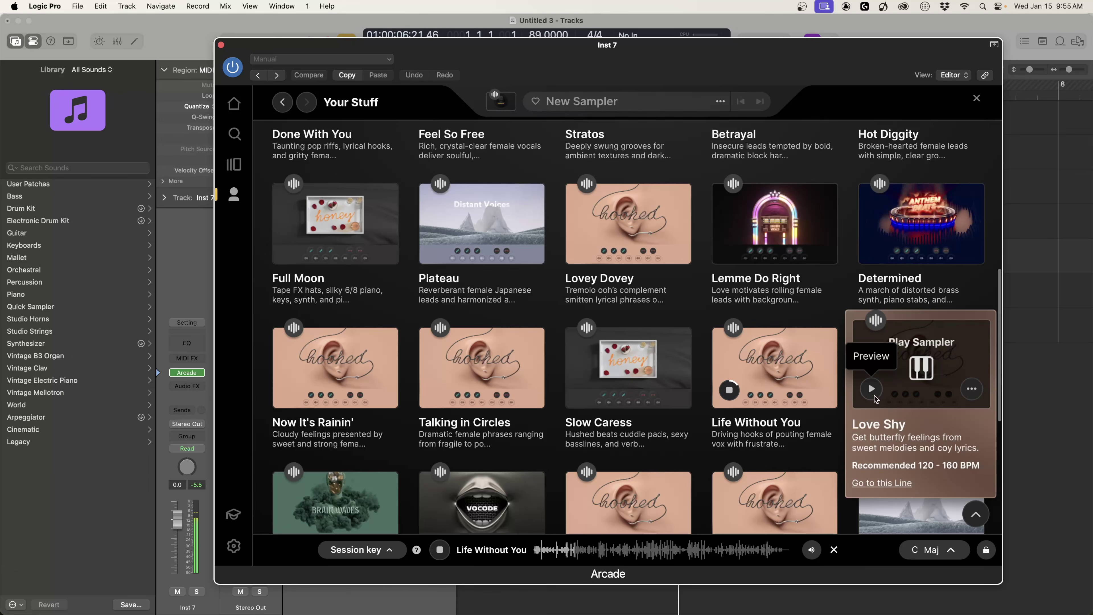
click(769, 372)
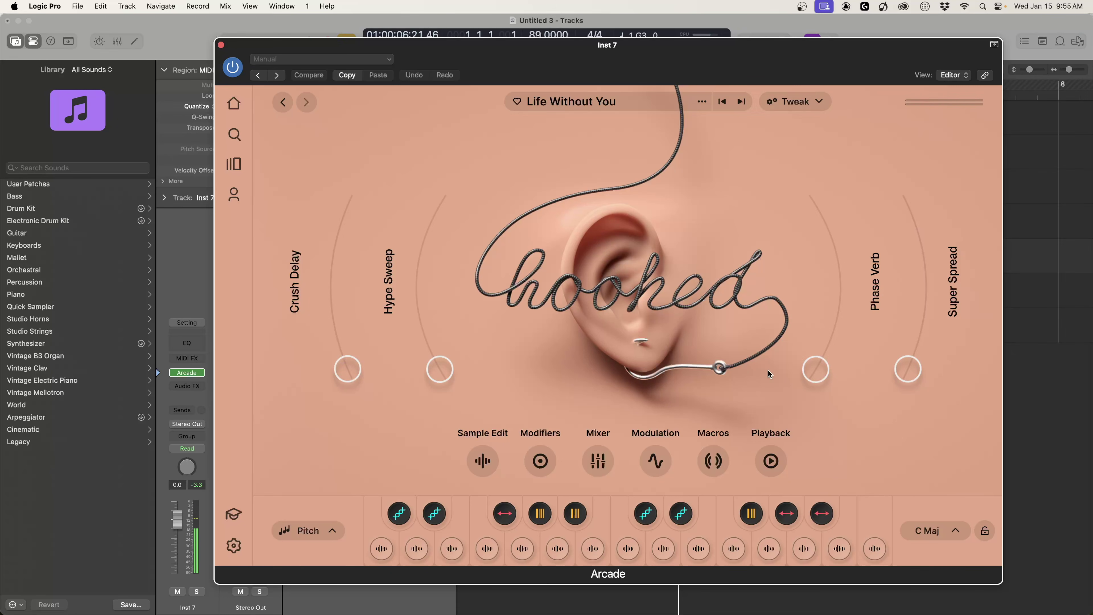
Set Arcade's session key to F# Maj and lower the Inst 7 track volume to -6.0 dB.
click(927, 530)
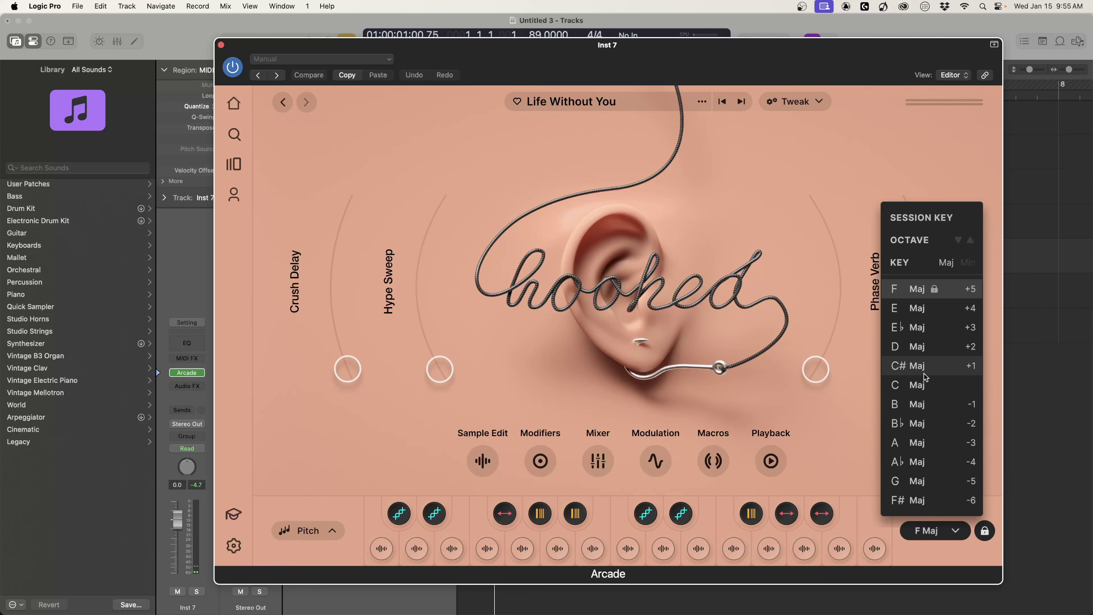
click(922, 503)
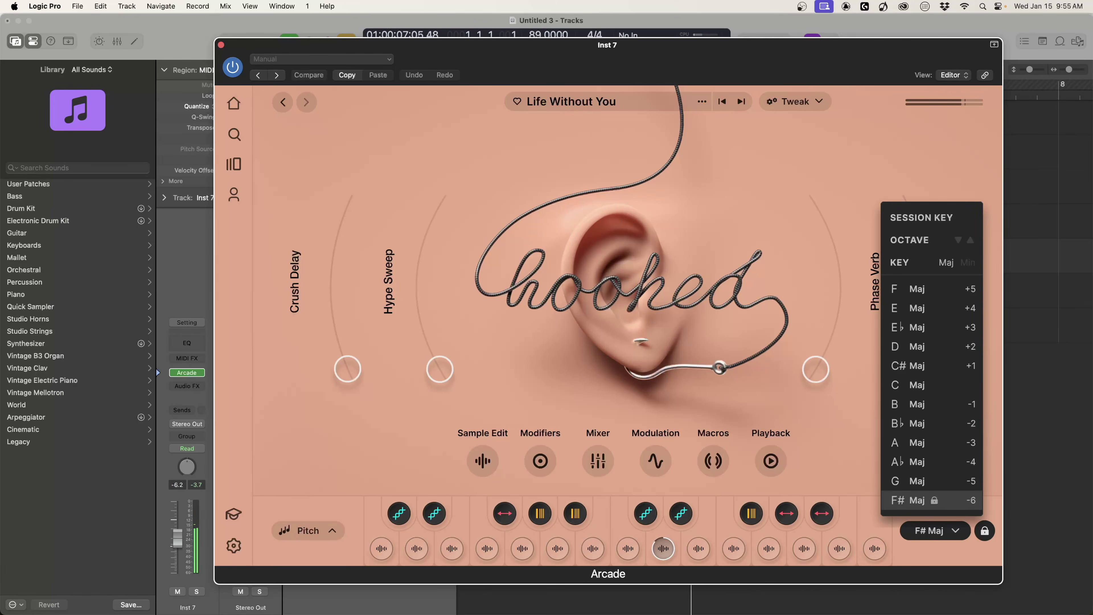
click(172, 549)
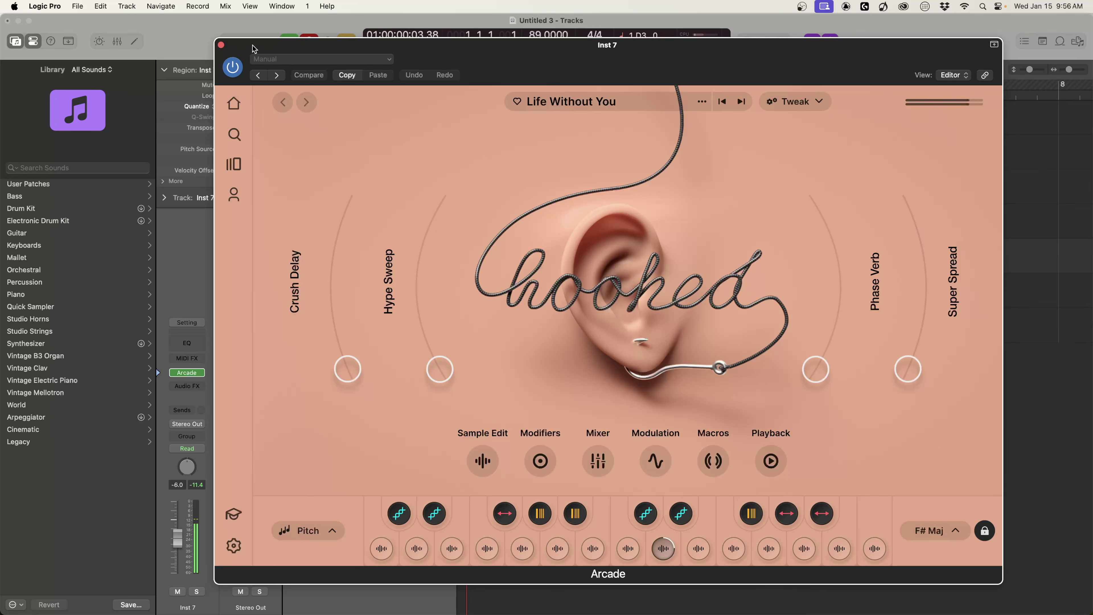
click(221, 45)
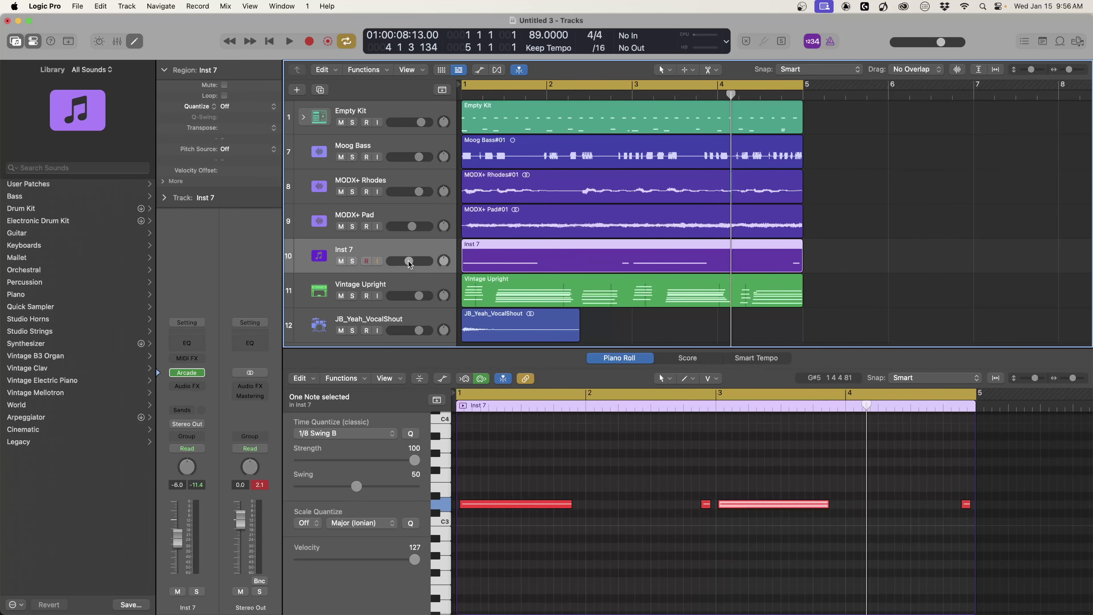
Reset the Inst 7 volume and bounce its region in place to a new track named Vocal Chop, one file per region.
alt+click(409, 265)
key(ctrl+b)
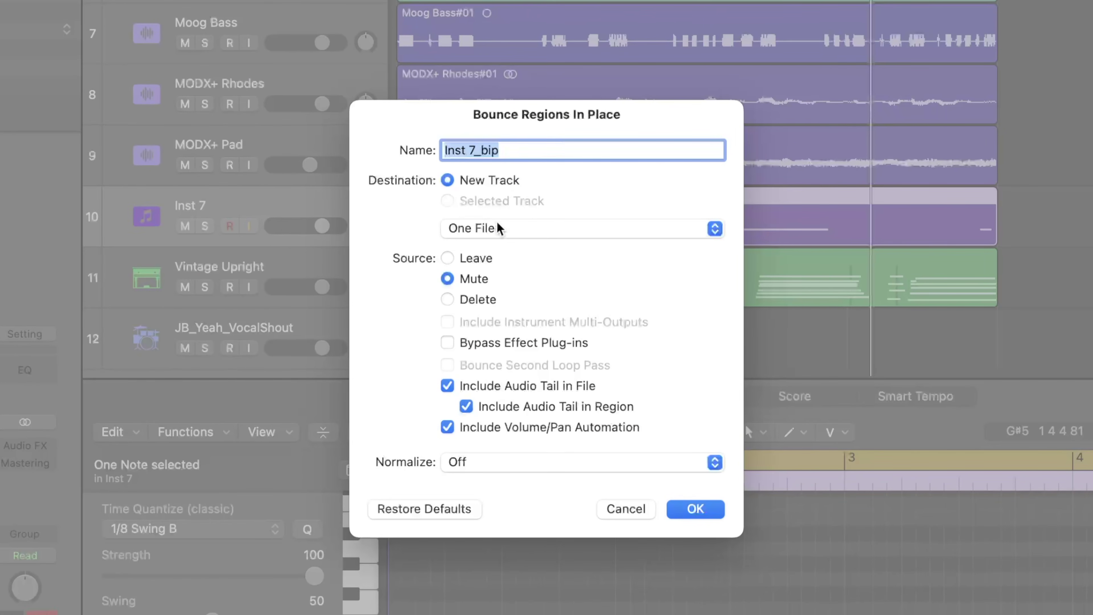
click(498, 223)
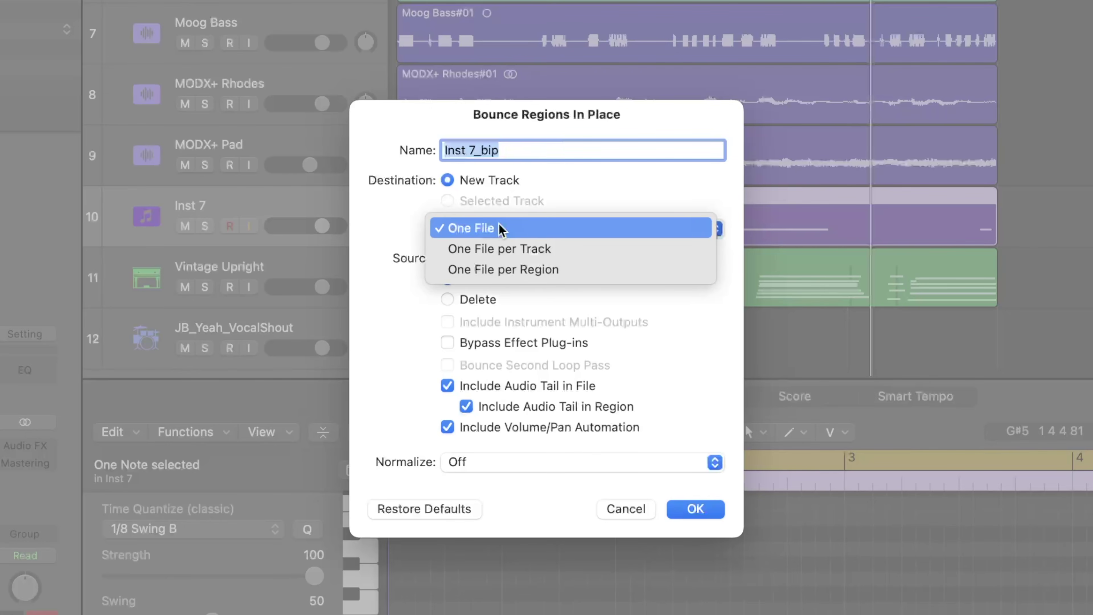
click(547, 274)
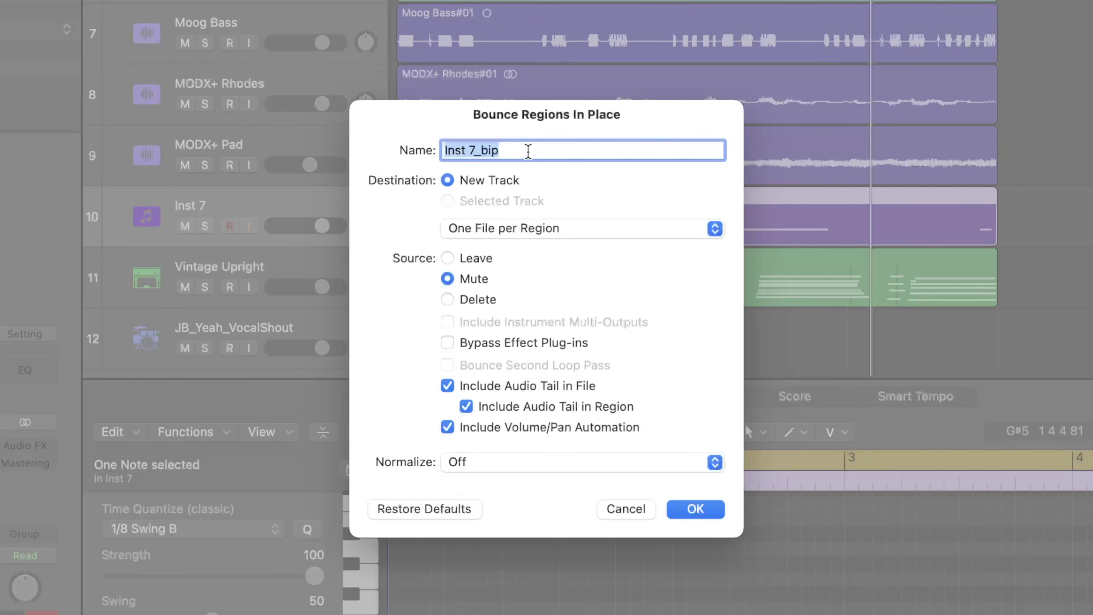
text(Vocal Chop)
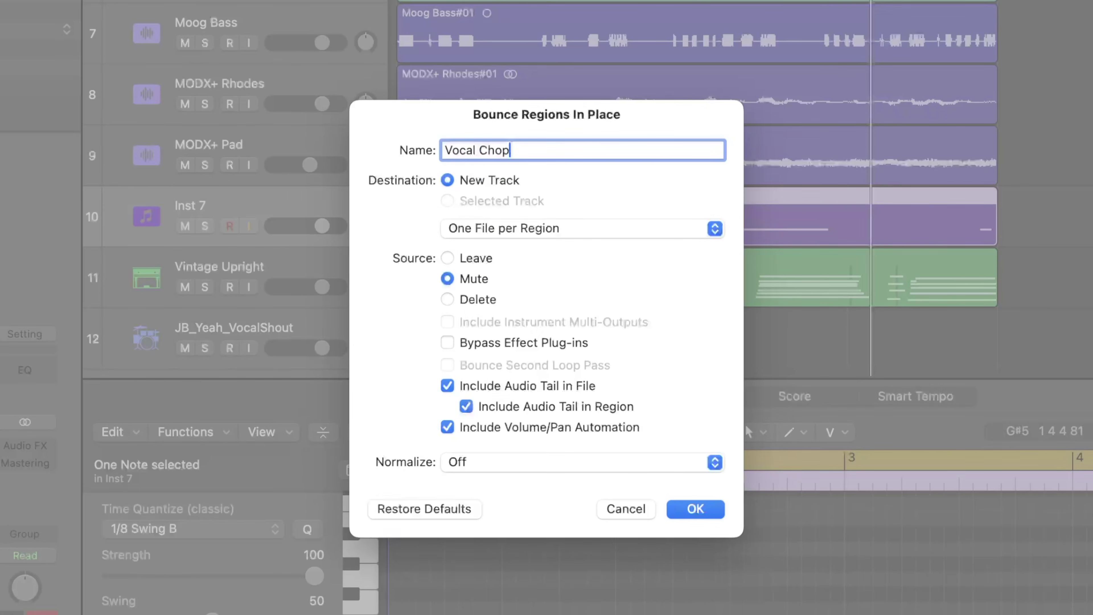
key(Return)
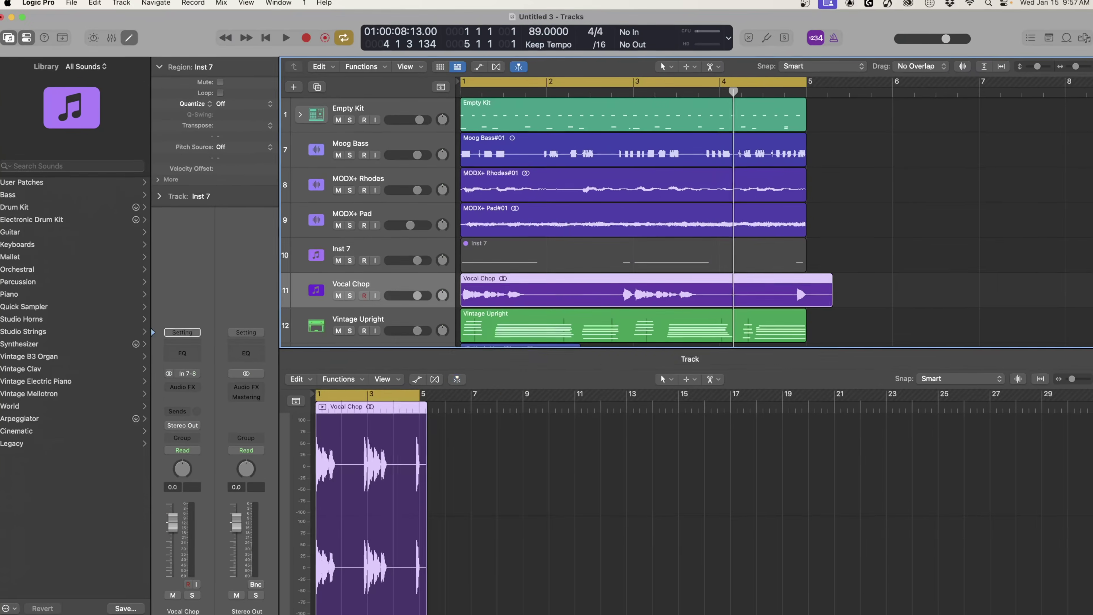
Trim the end of the Vocal Chop region to bar 5 and close the audio editor.
drag(824, 287, 798, 287)
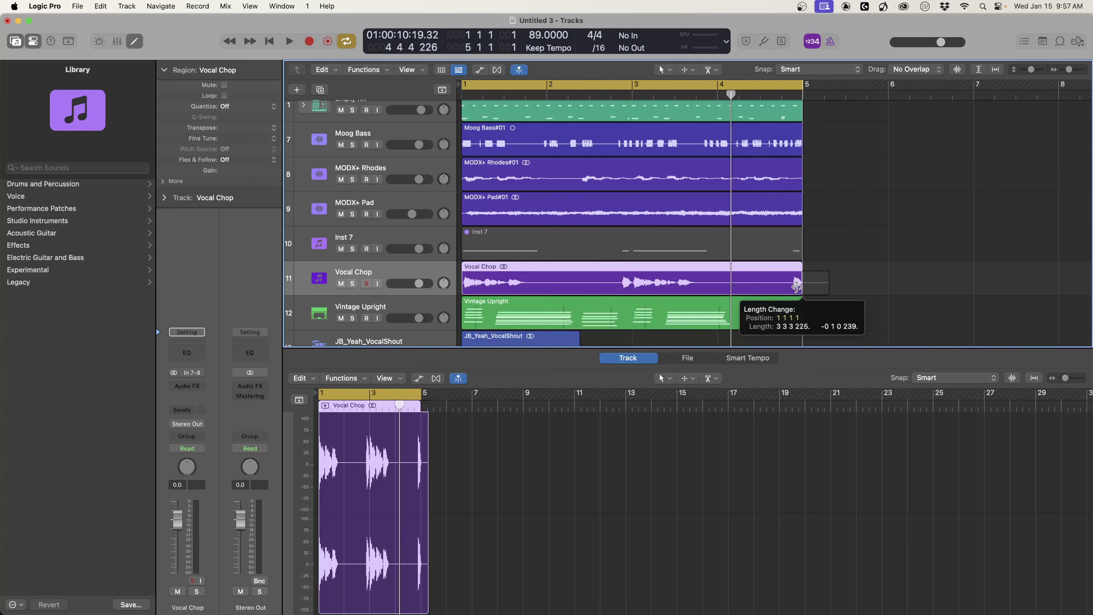
drag(796, 287, 797, 287)
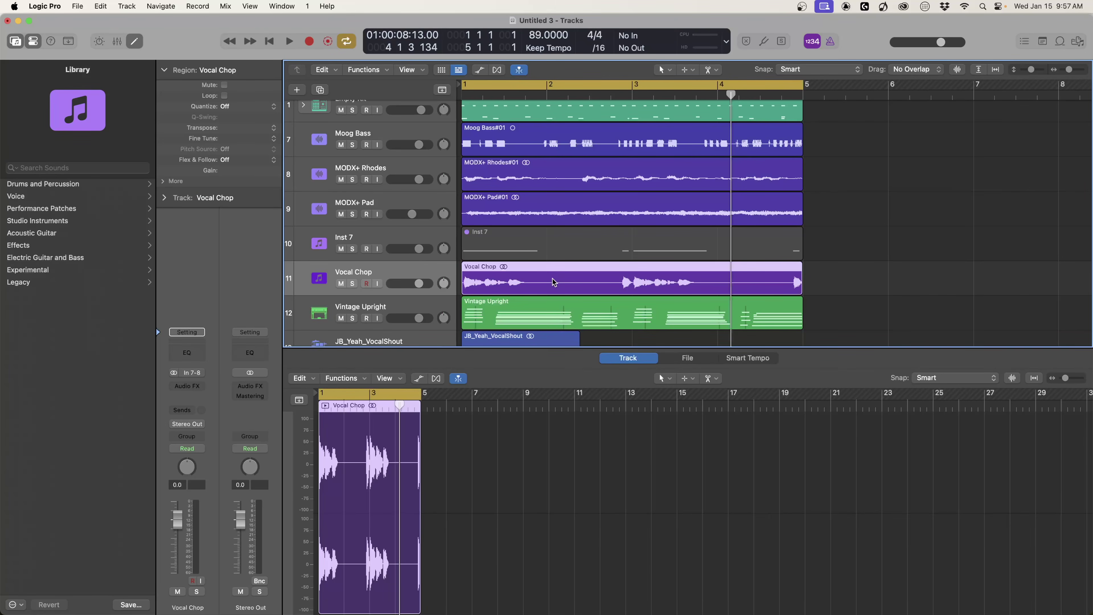
key(e)
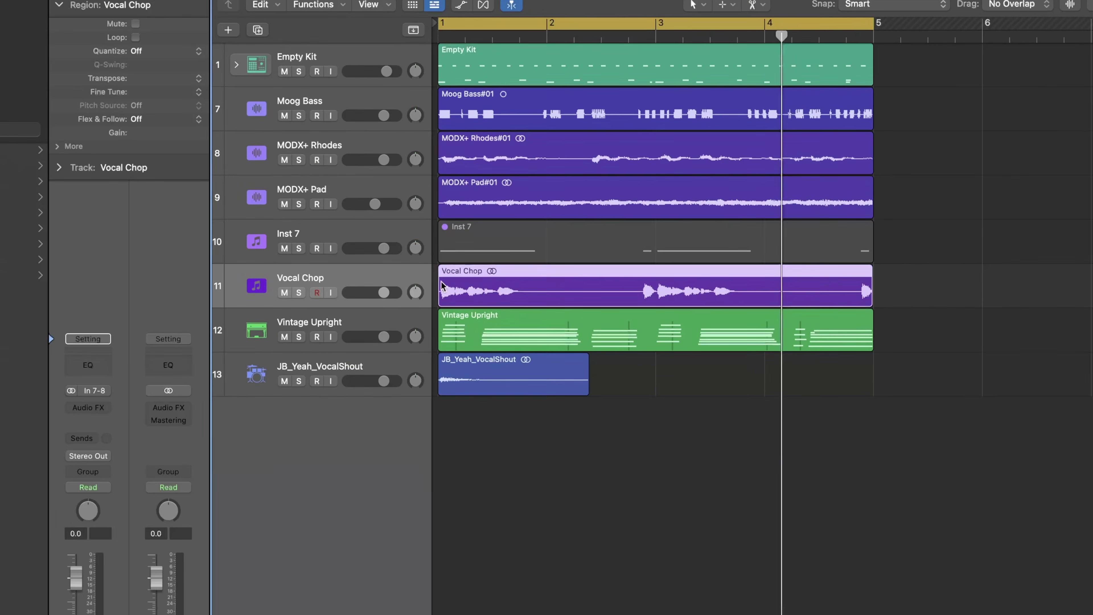
Add a Channel EQ to the Vocal Chop track with a 248 Hz low cut and a high cut rolling off the top end.
click(94, 362)
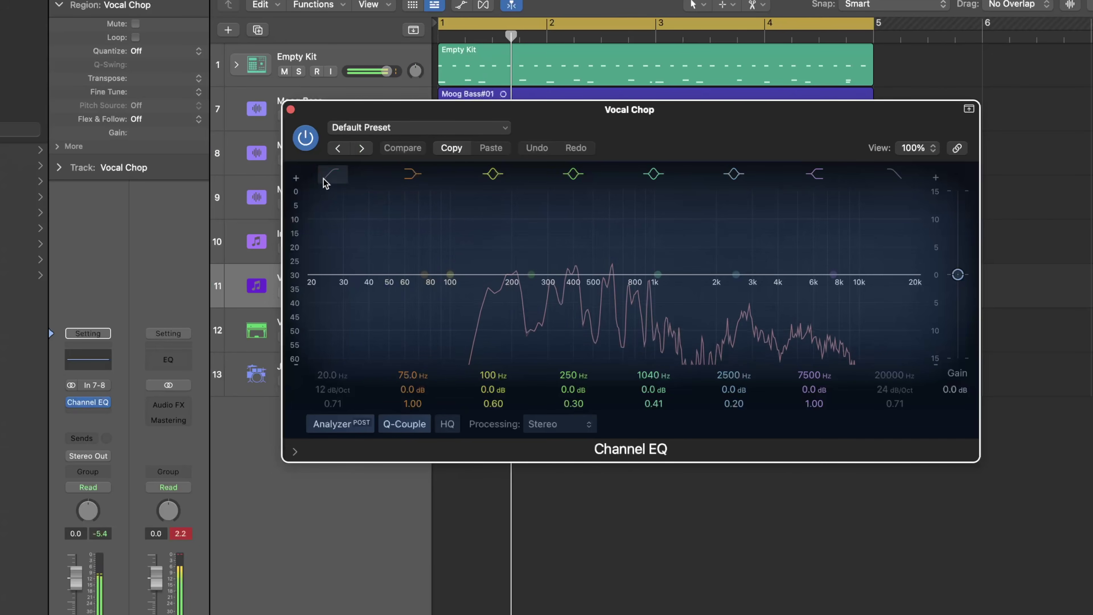
drag(333, 281, 544, 284)
click(888, 175)
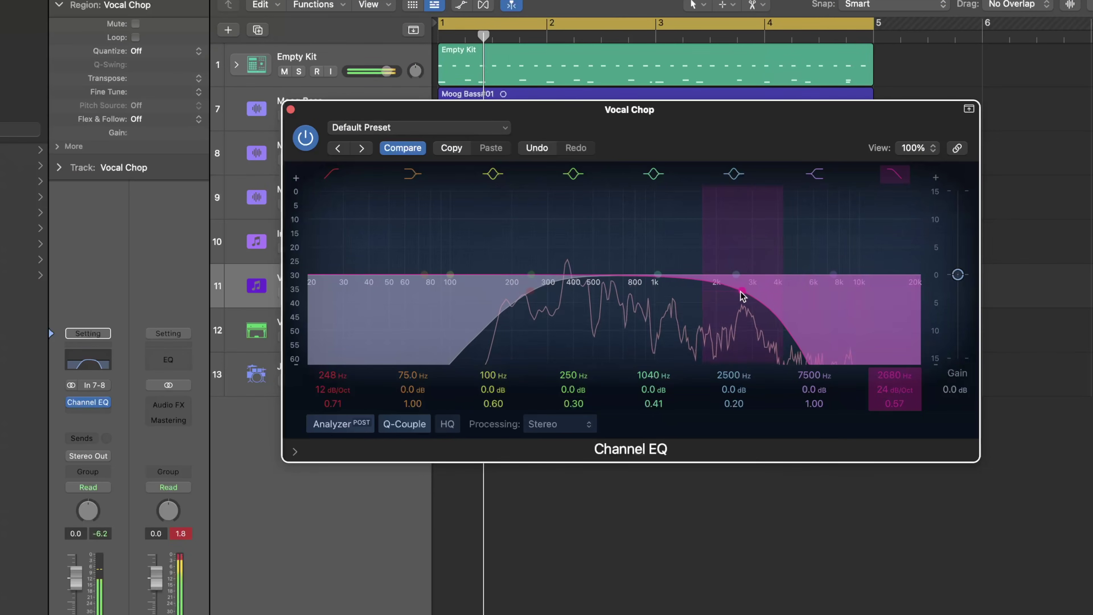
drag(739, 298, 805, 297)
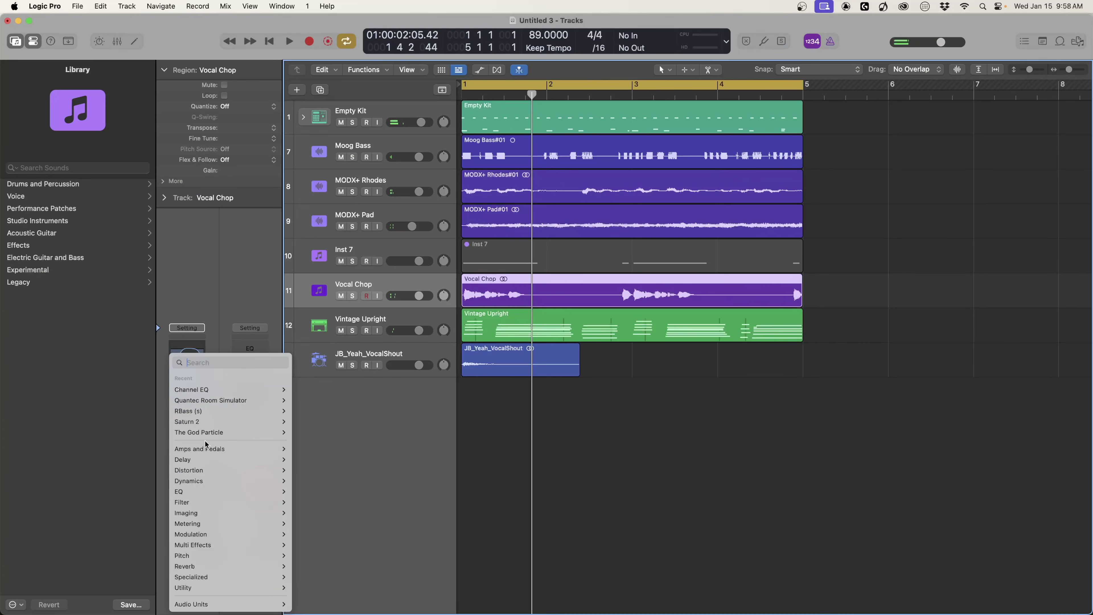
Insert the Comeback Kid delay on the Vocal Chop track and raise its Wider and Richer stereo controls during playback.
text(comb)
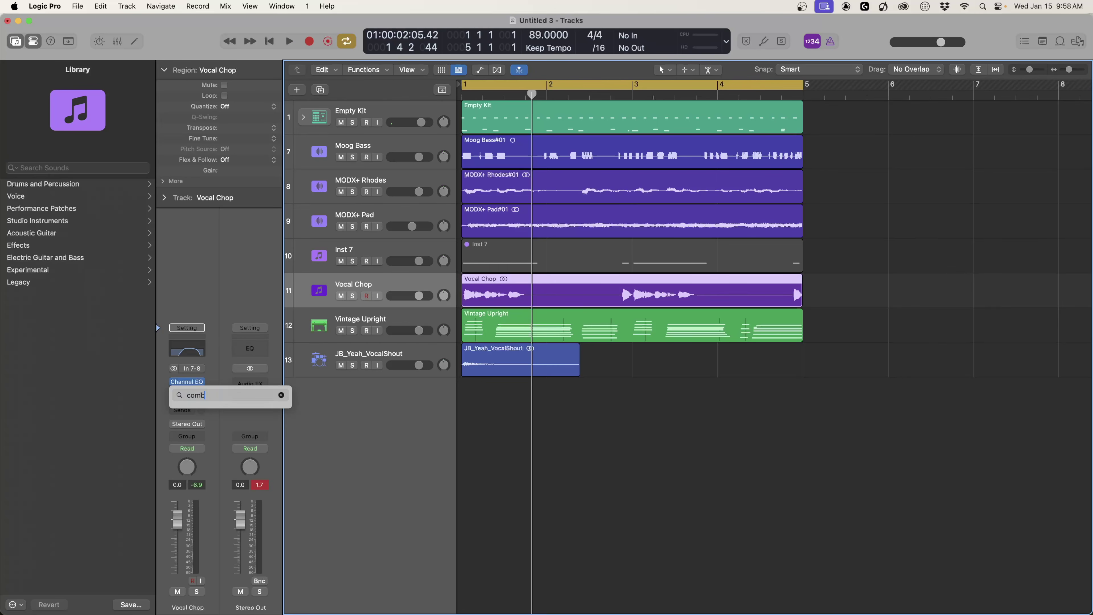
click(309, 410)
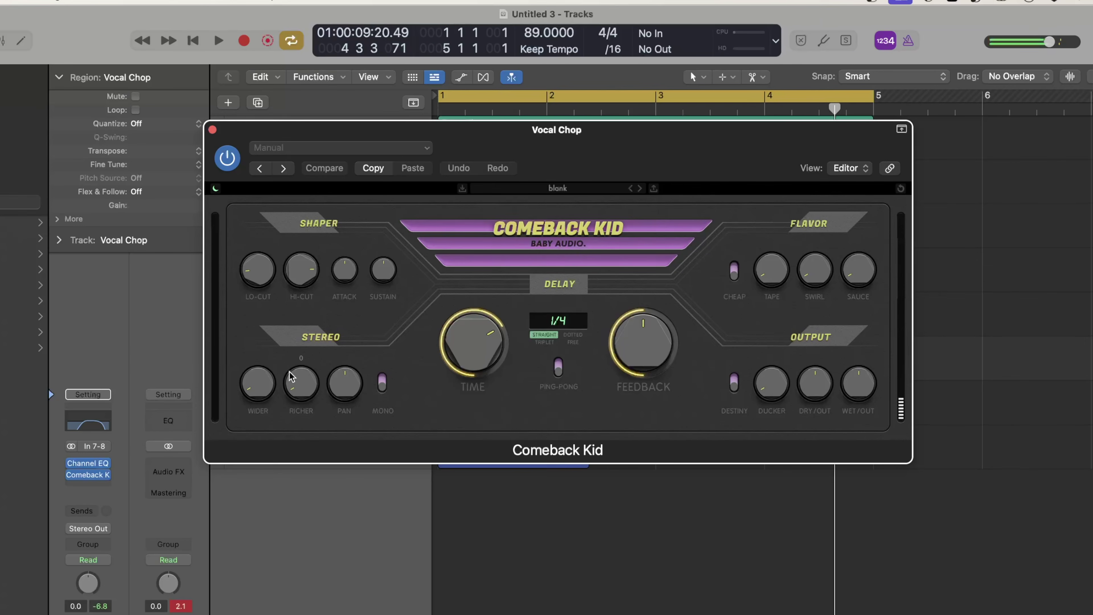
drag(256, 387, 258, 371)
key(space)
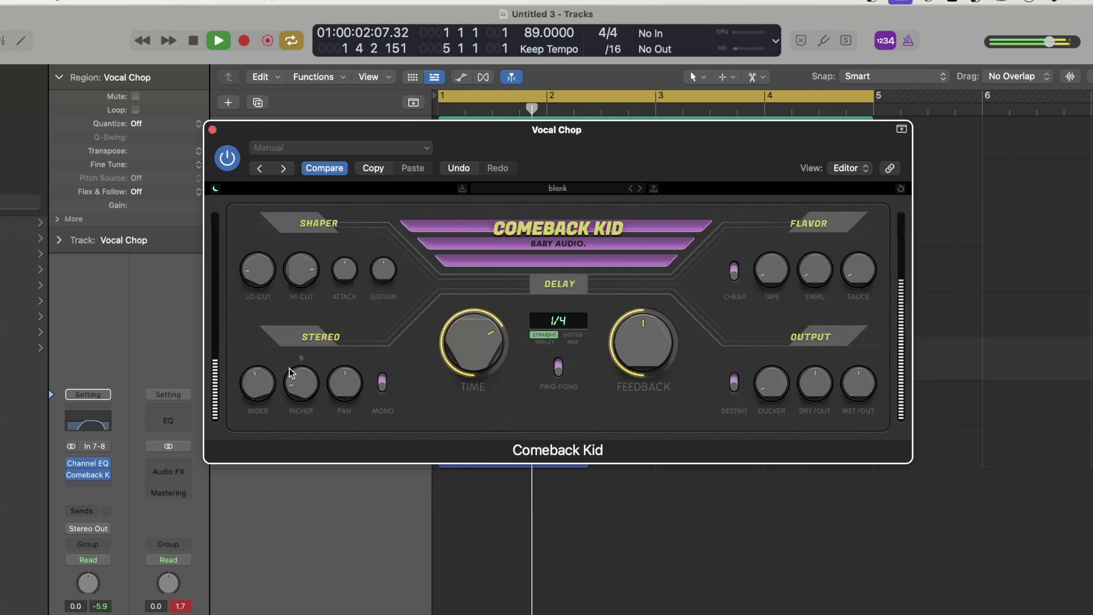
drag(298, 379, 300, 332)
key(space)
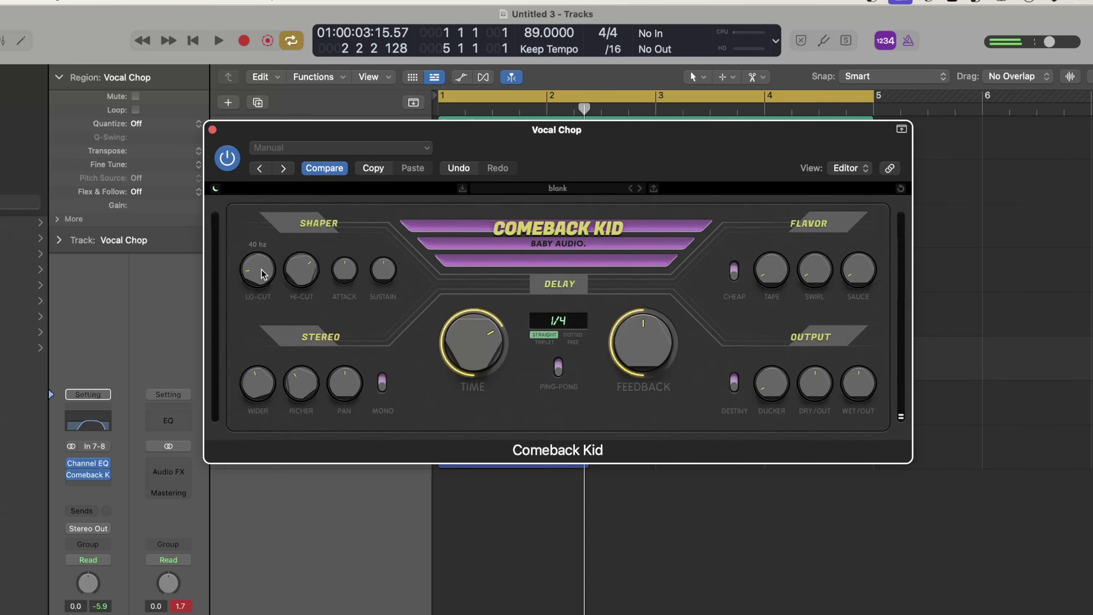
Narrow the delay's tone by raising Lo-Cut and setting Hi-Cut to 3393 Hz, and reduce its Wet/Out level.
drag(261, 274, 263, 237)
key(space)
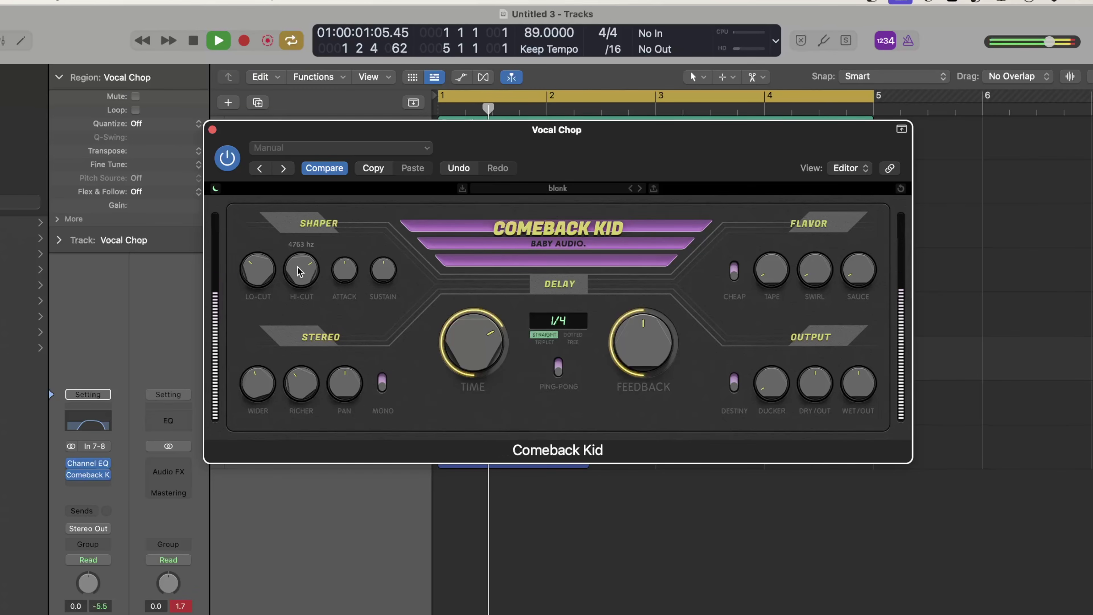
drag(300, 271, 295, 283)
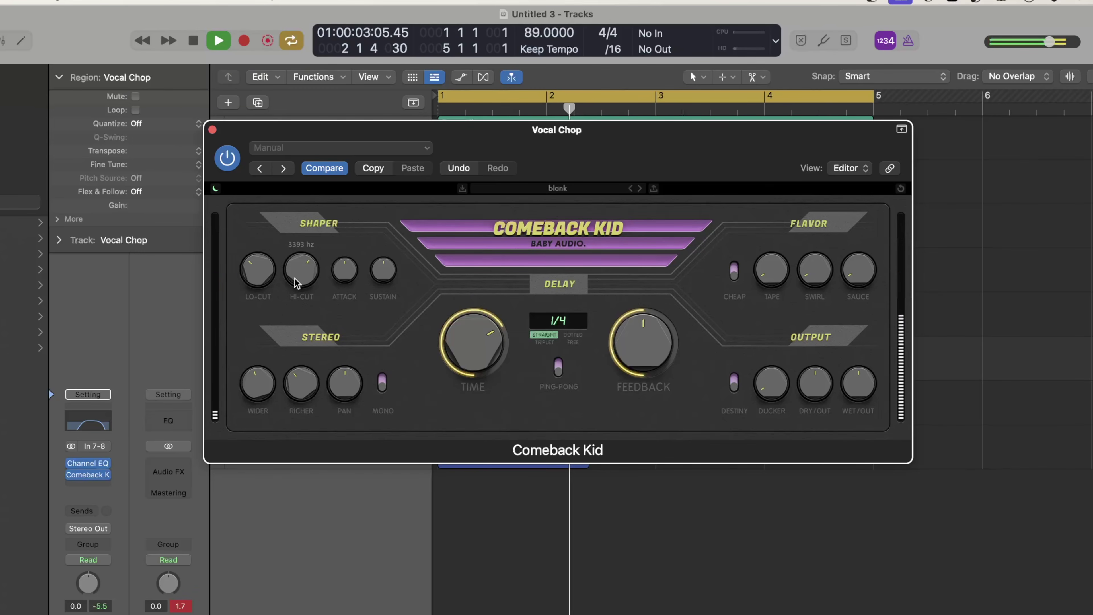
key(space)
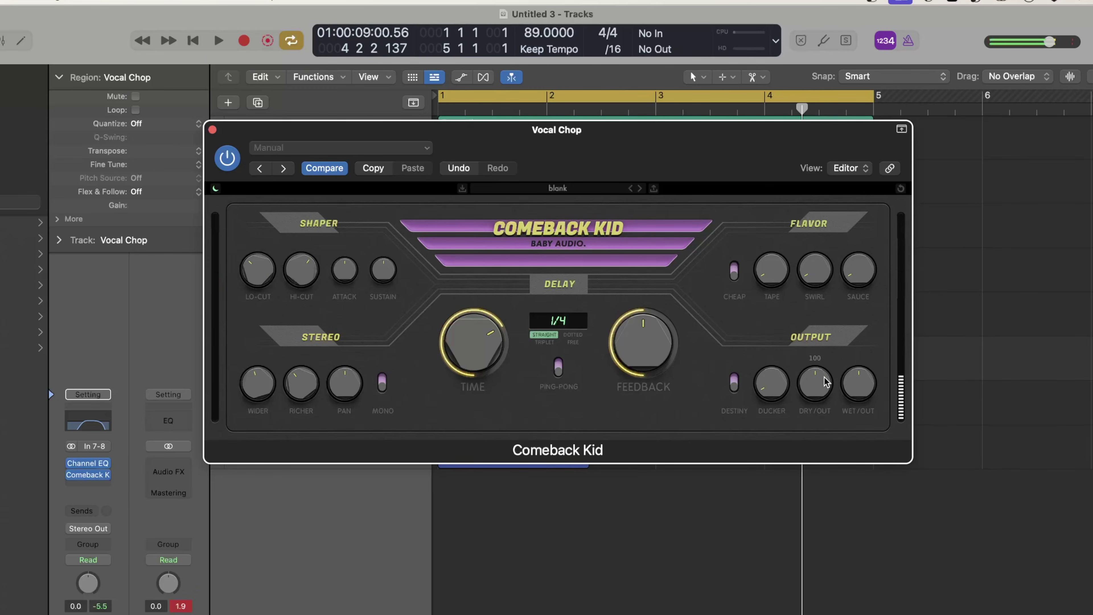
key(space)
drag(866, 384, 851, 405)
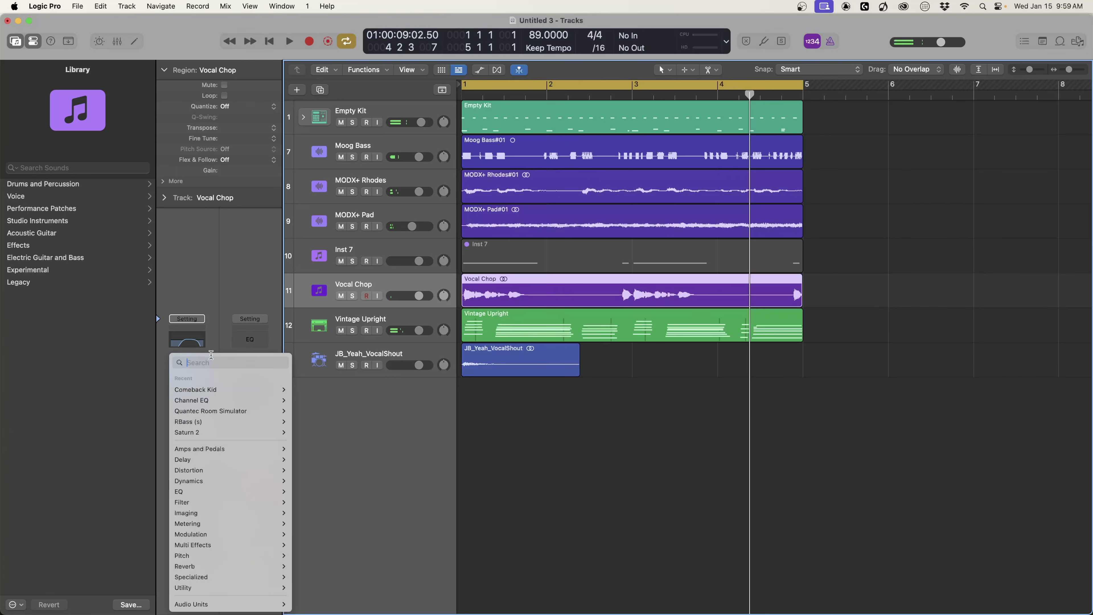
Insert ValhallaVintageVerb on the Vocal Chop track and lower its Mix during playback.
text(val)
click(304, 425)
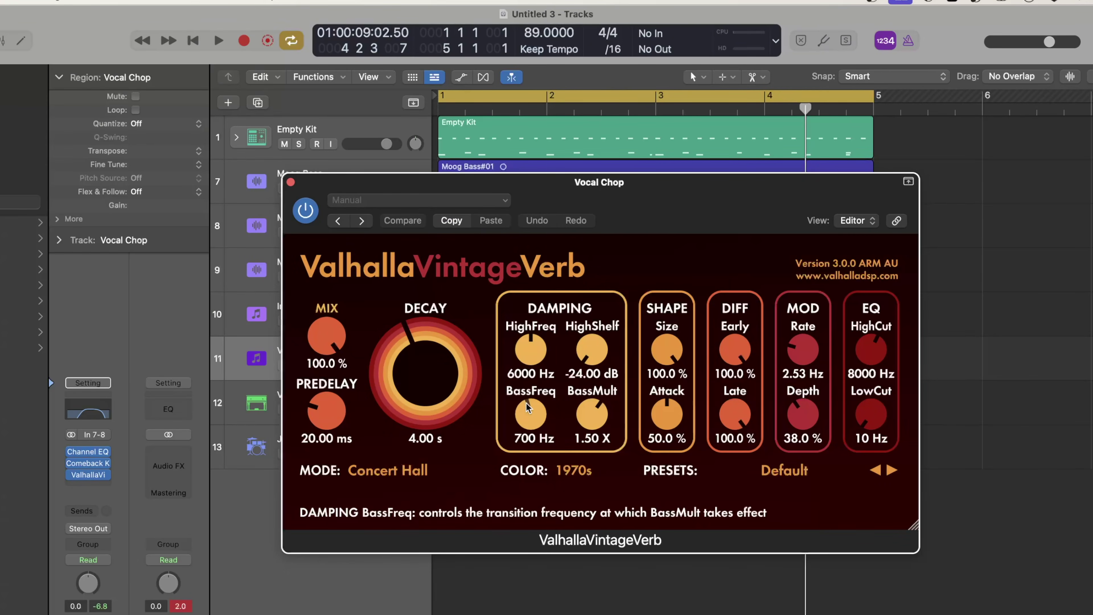
key(space)
mouse_move(327, 338)
mouse_down()
mouse_move(327, 396)
mouse_move(327, 344)
mouse_move(321, 375)
mouse_move(316, 355)
mouse_up()
key(super+w)
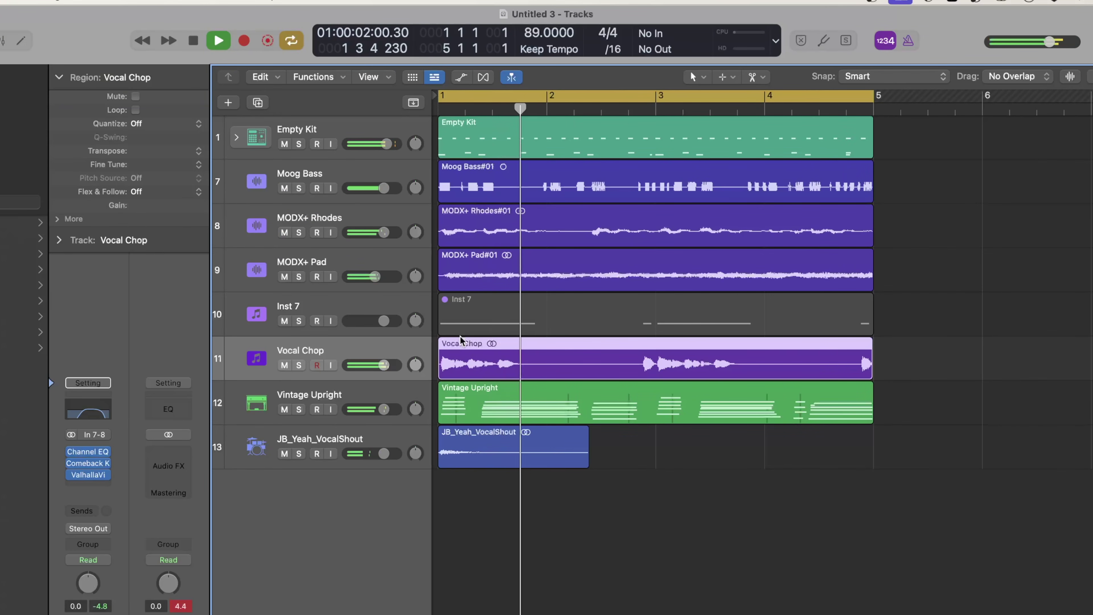
Add a Bus 4 send to the Vocal Chop track and move its Comeback Kid delay onto the new aux, raising its Wet/Out.
mouse_move(81, 466)
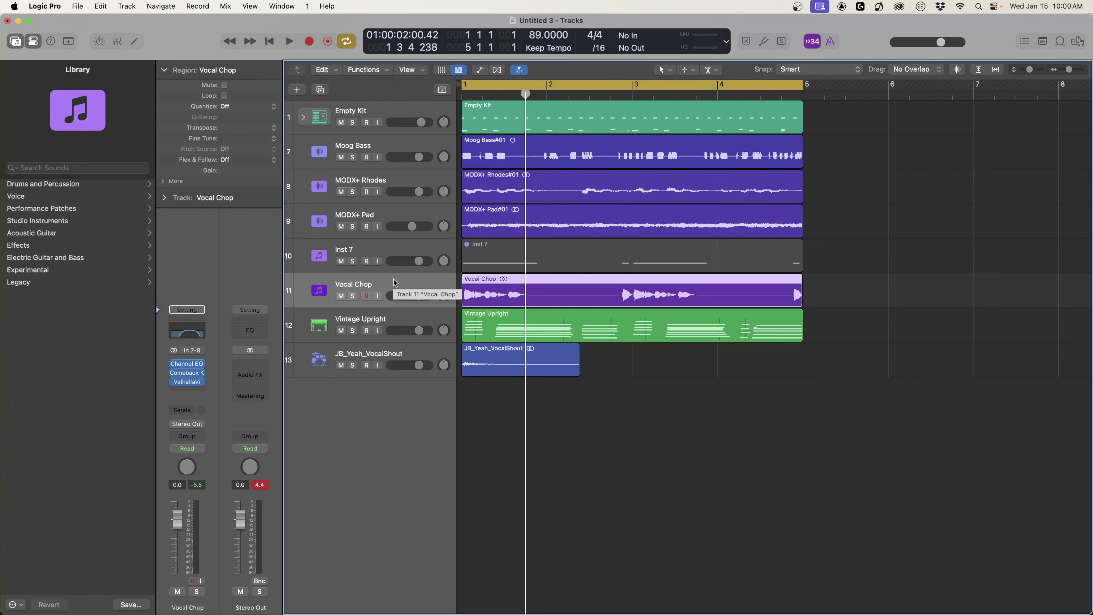
click(189, 412)
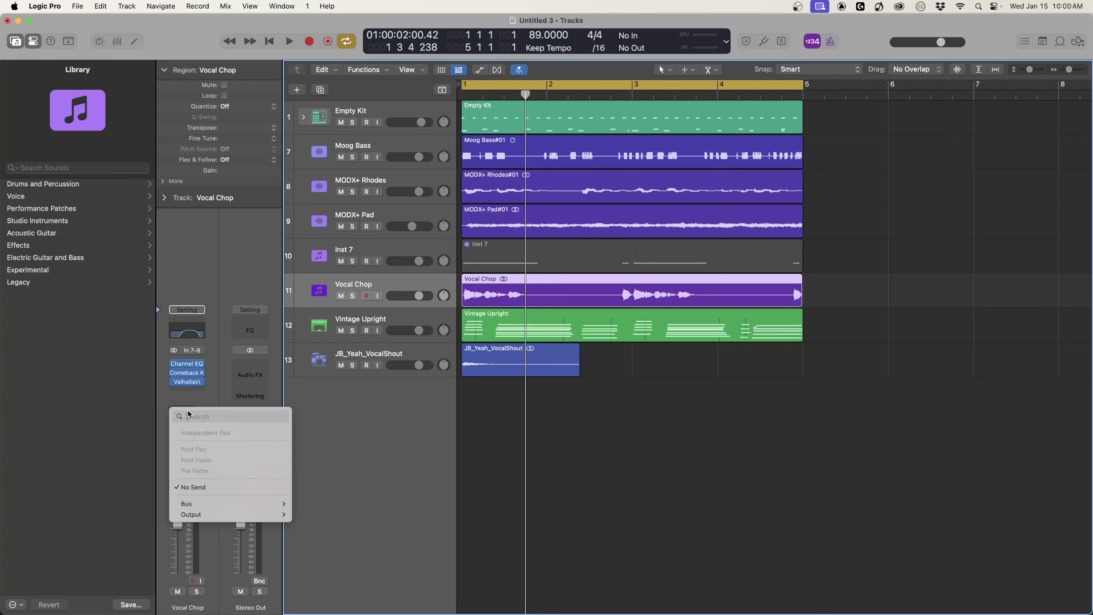
mouse_move(232, 504)
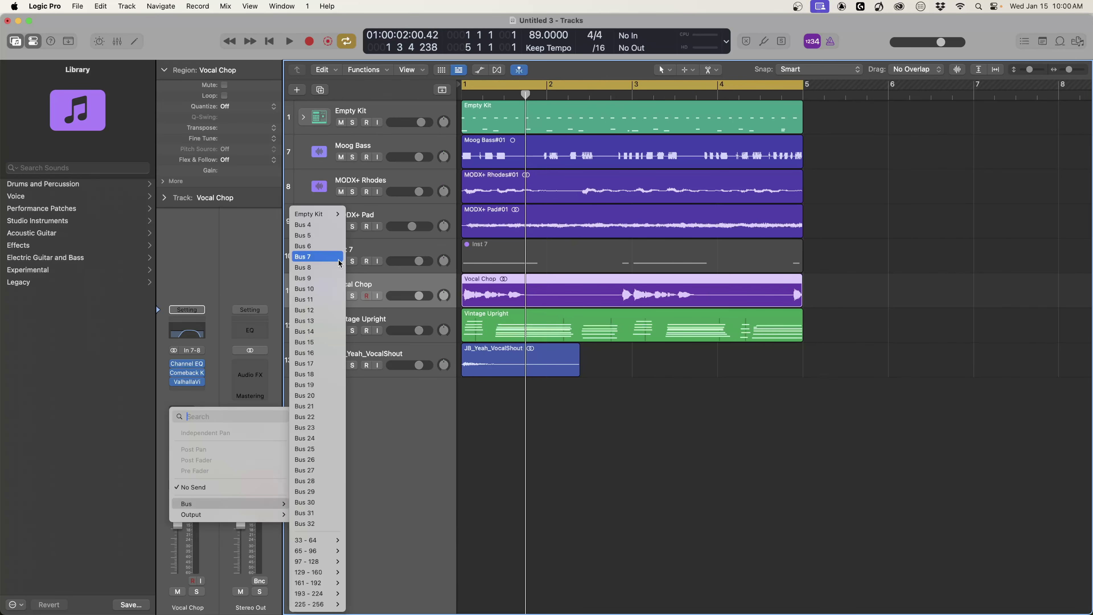
click(318, 225)
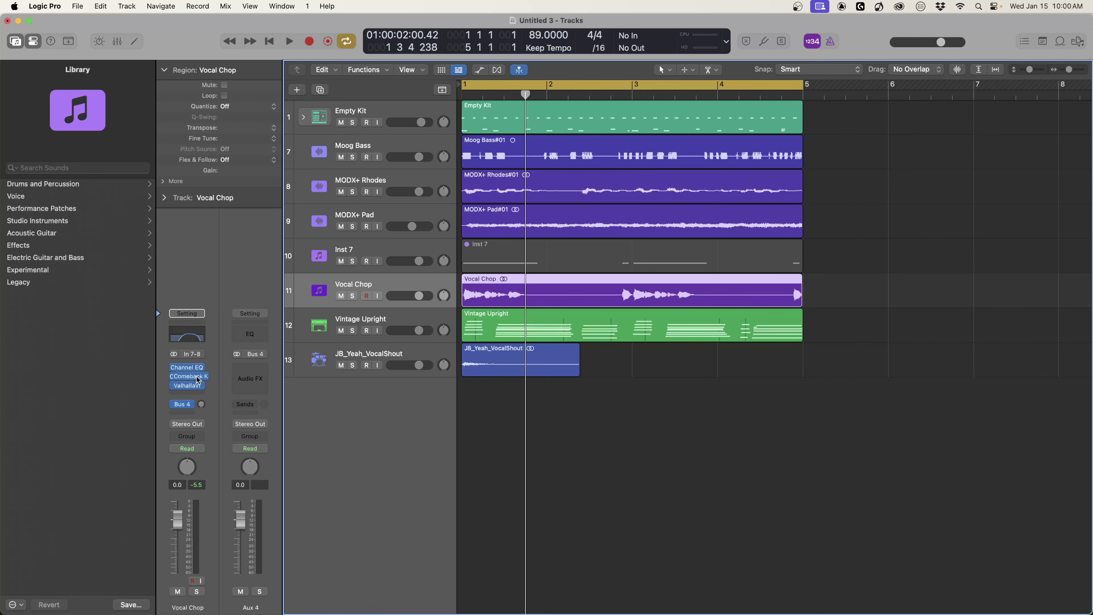
drag(246, 373, 248, 371)
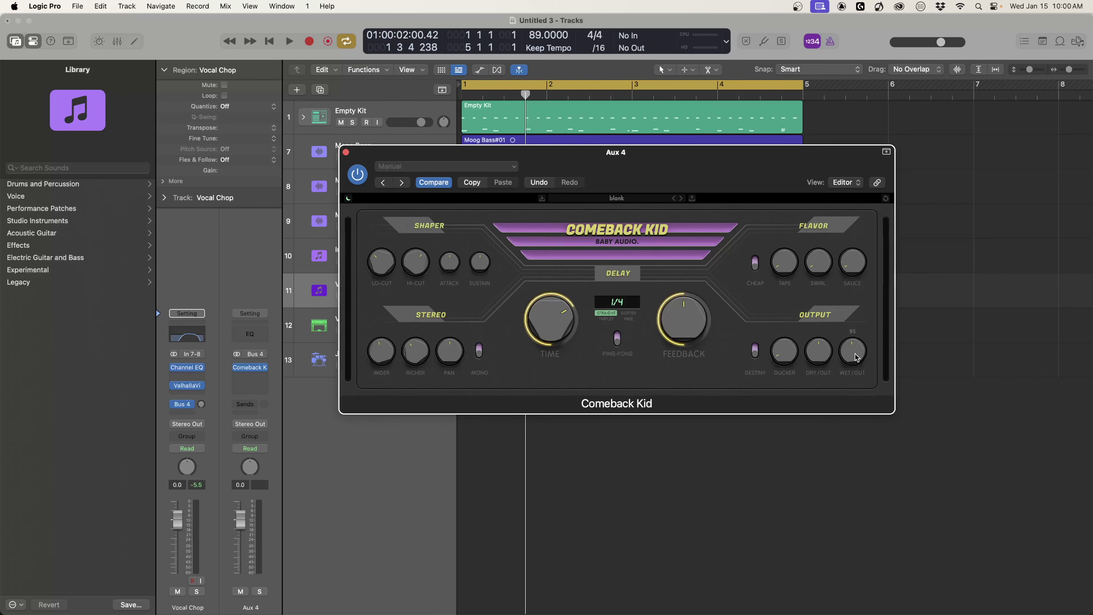
key(super+w)
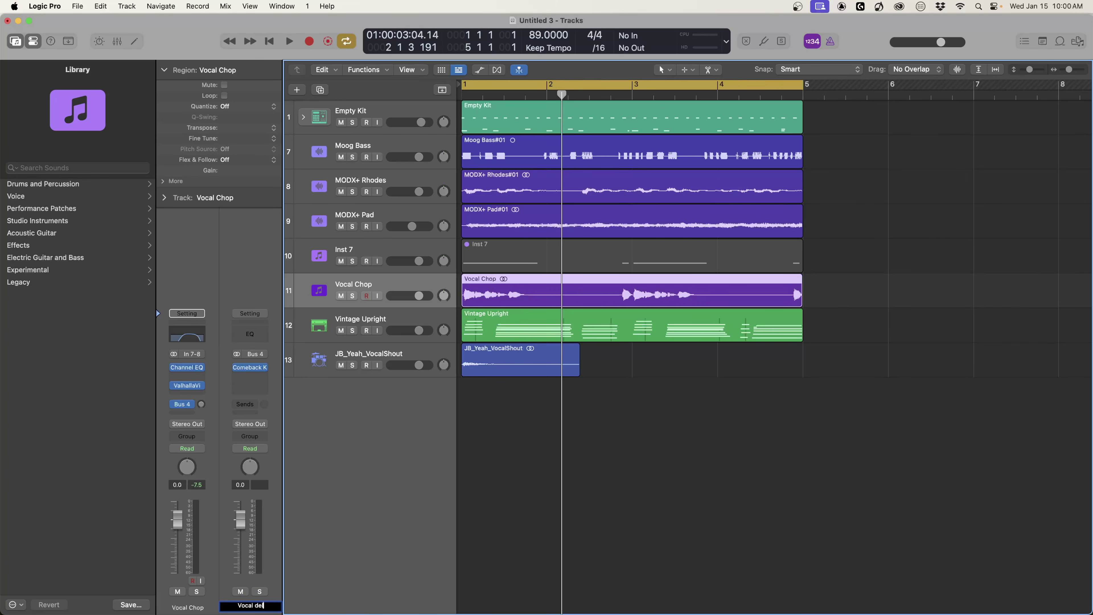
Rename the aux channel Vocal Delay Throw and create a track for it in the arrangement.
key(x)
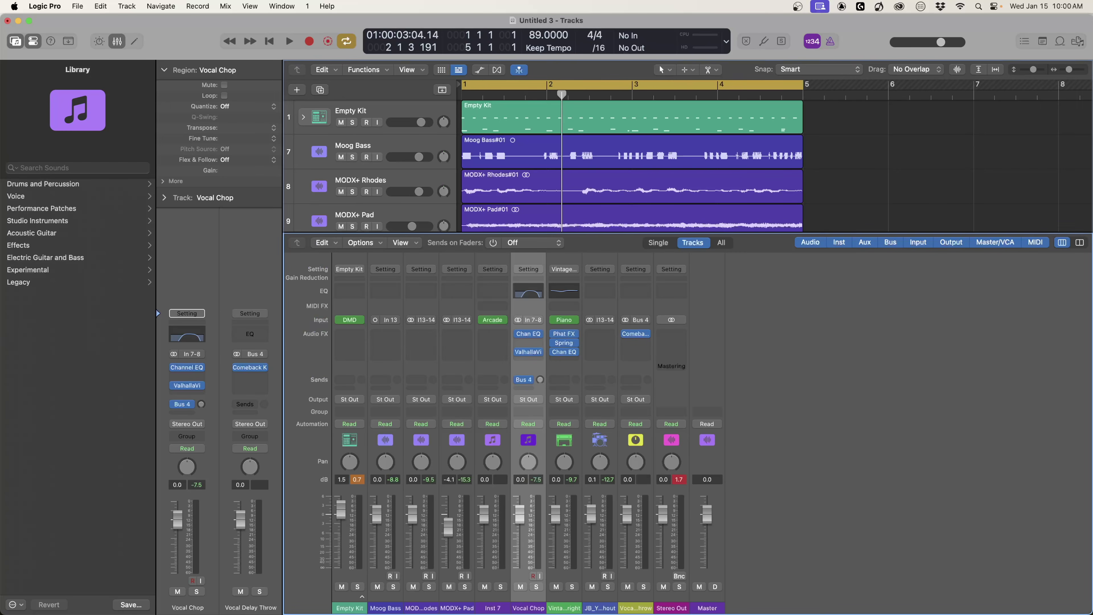
click(642, 599)
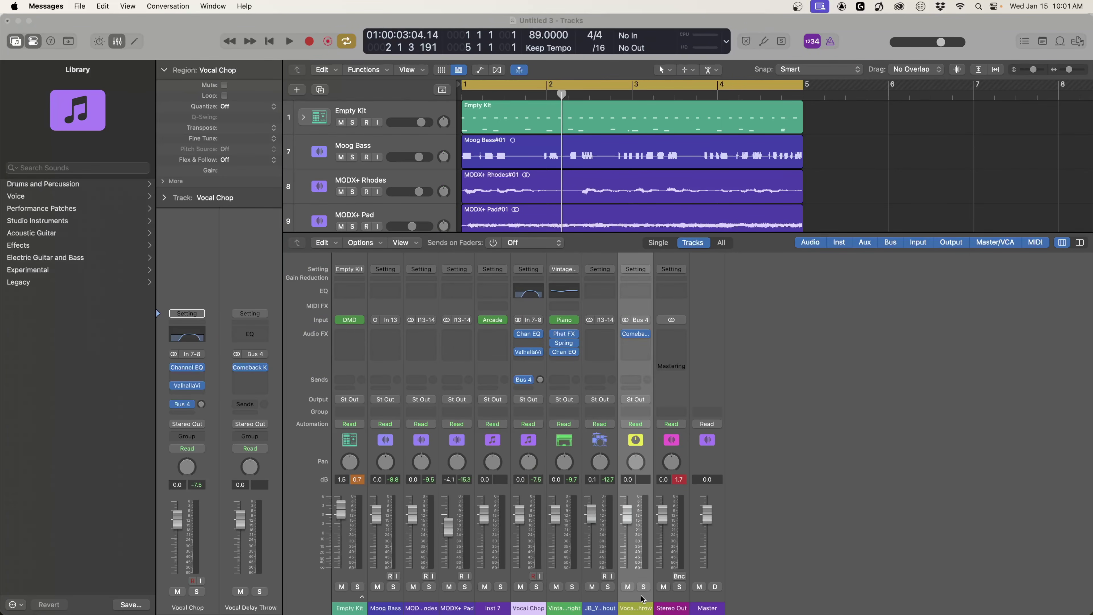
right_click(638, 611)
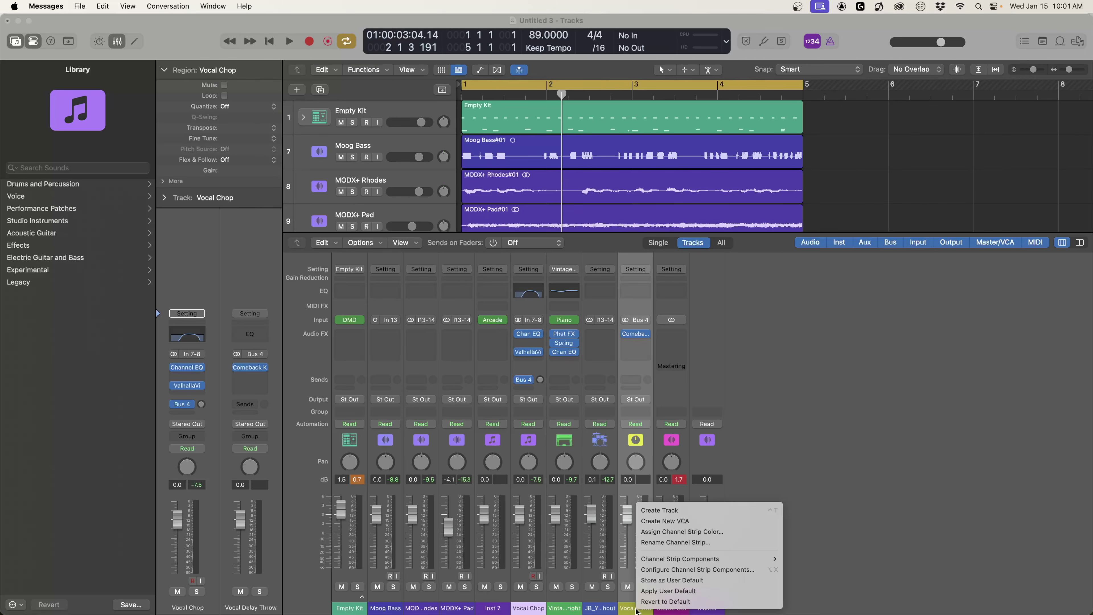
click(708, 511)
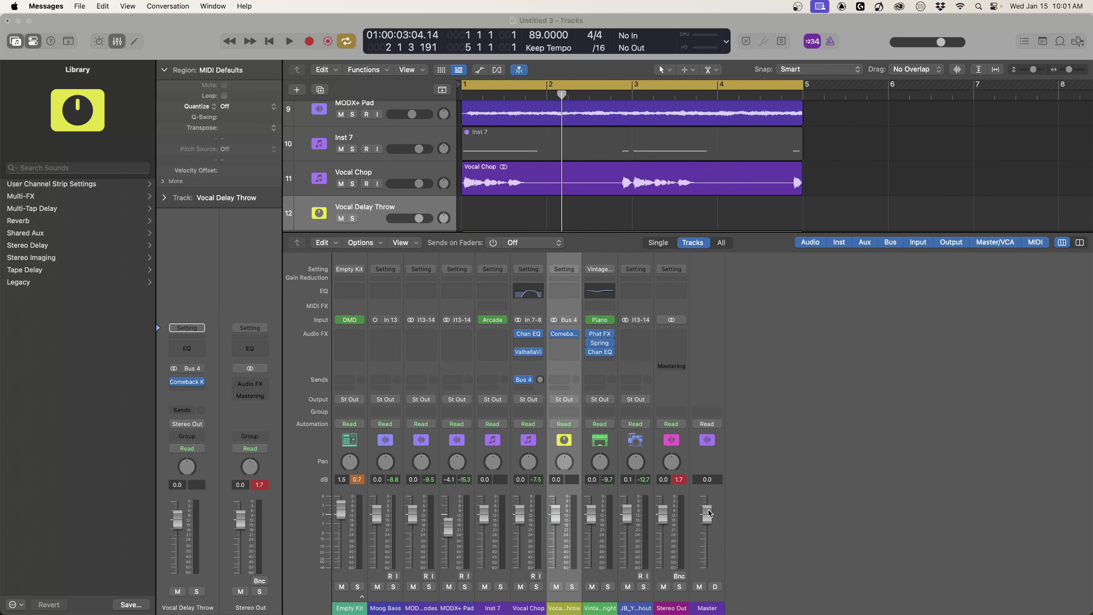
click(825, 445)
key(x)
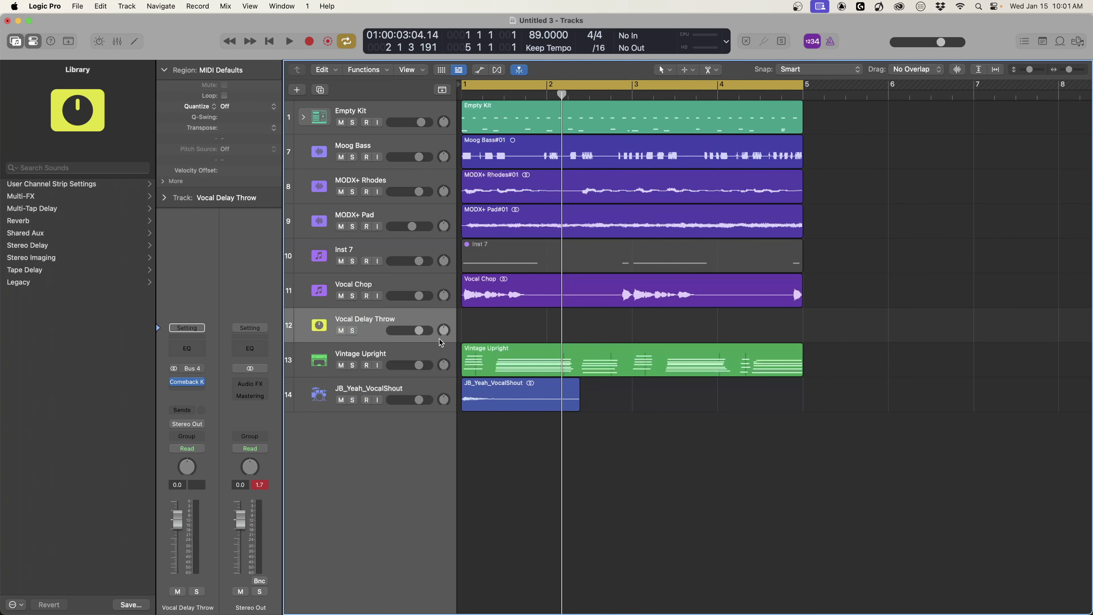
Set the Vocal Chop track's automation mode to Touch and record Bus 4 send level moves during playback.
click(386, 284)
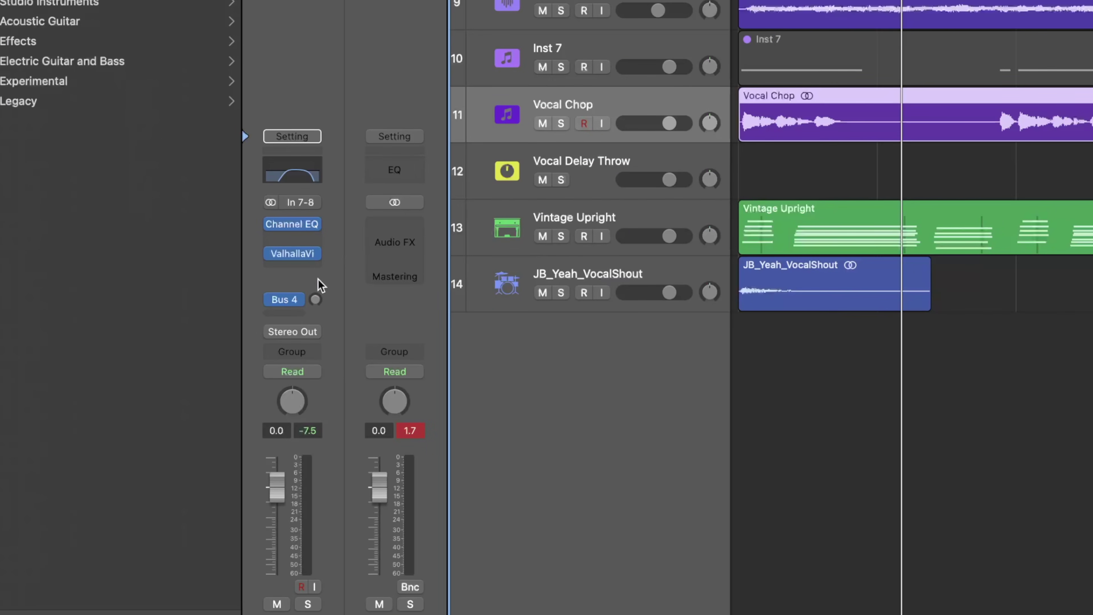
click(317, 372)
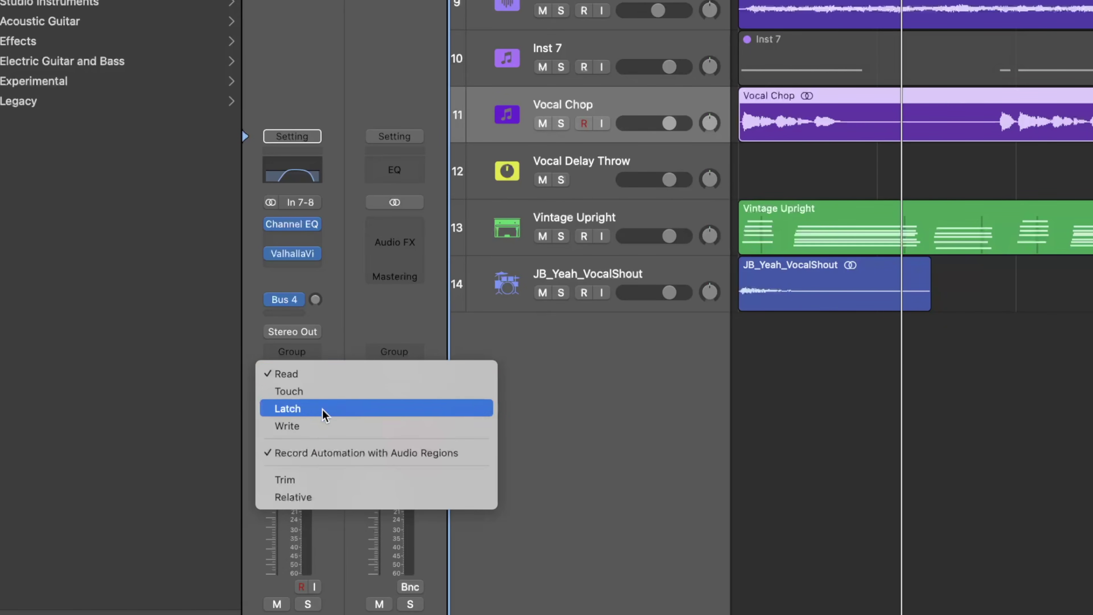
key(Escape)
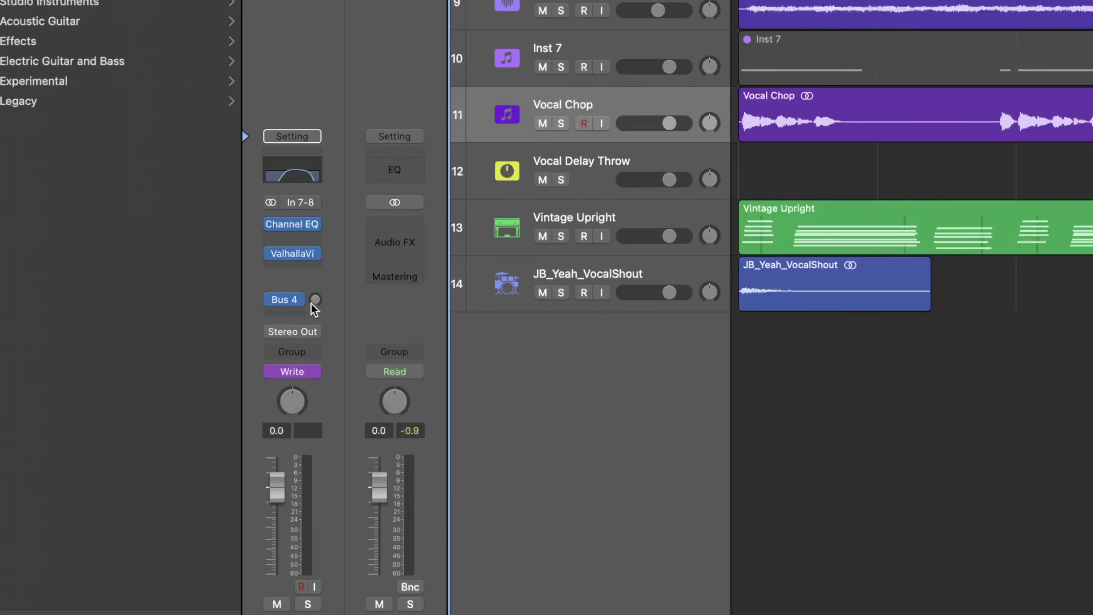
key(space)
drag(315, 300, 271, 341)
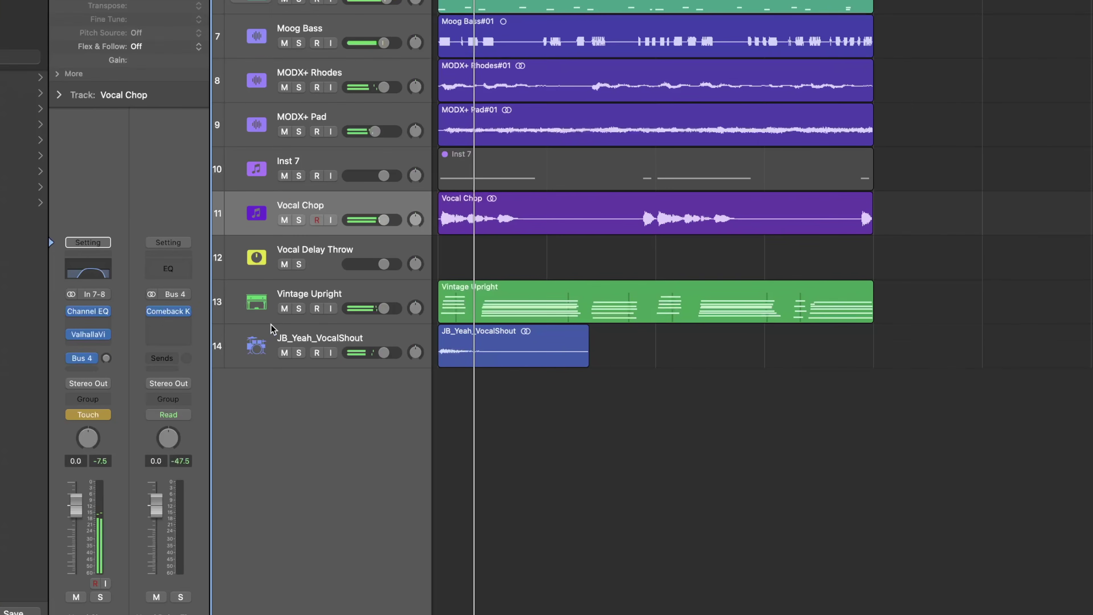
Show track automation and display the Send 1 → Vocal Delay Throw curve on the Vocal Chop track.
key(a)
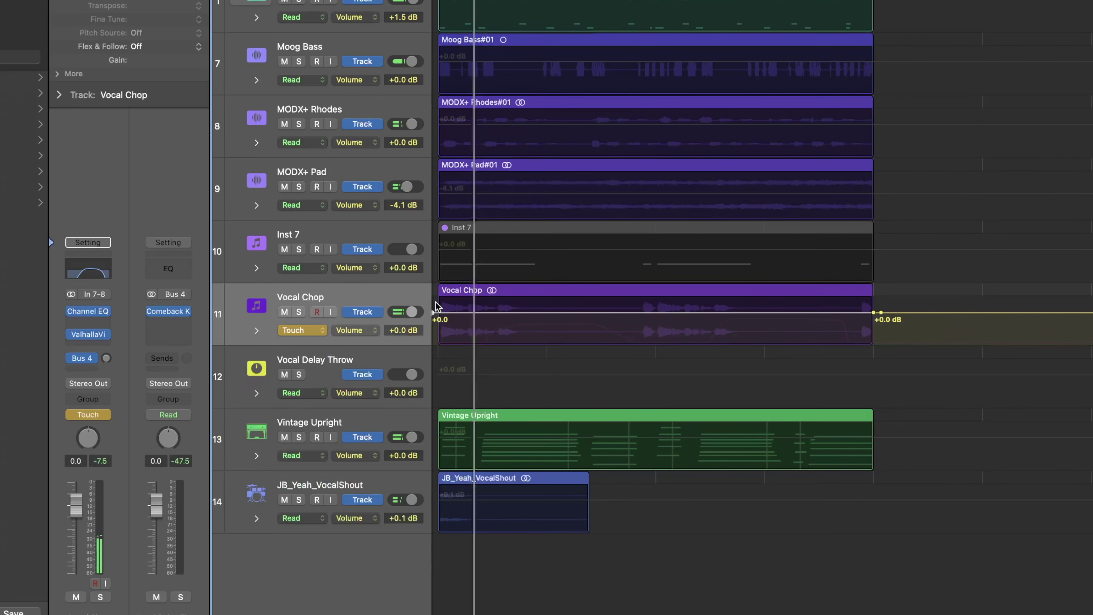
click(357, 332)
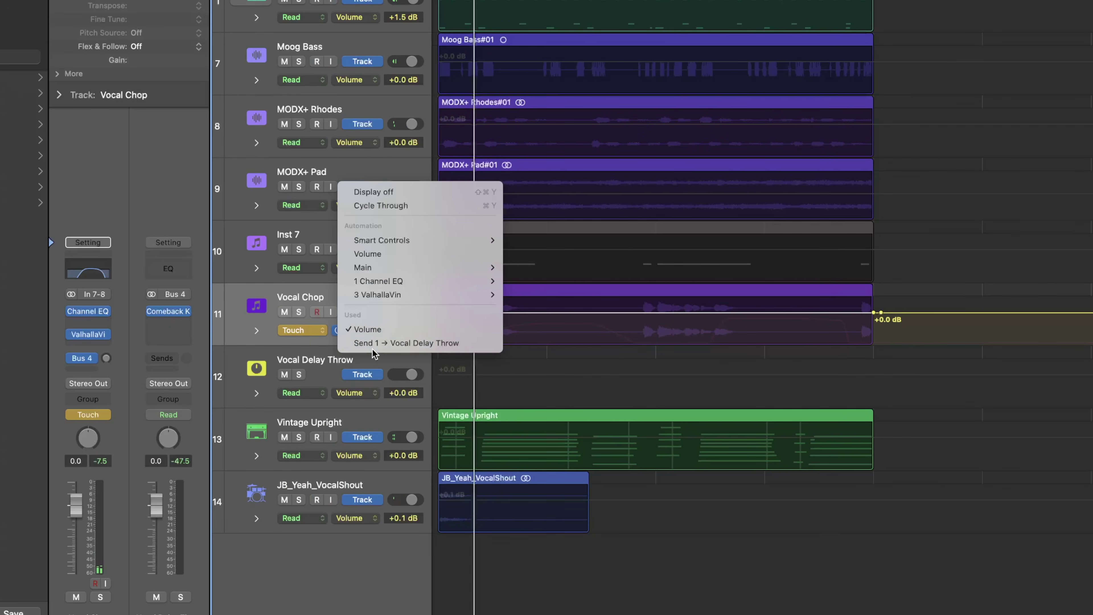
click(406, 343)
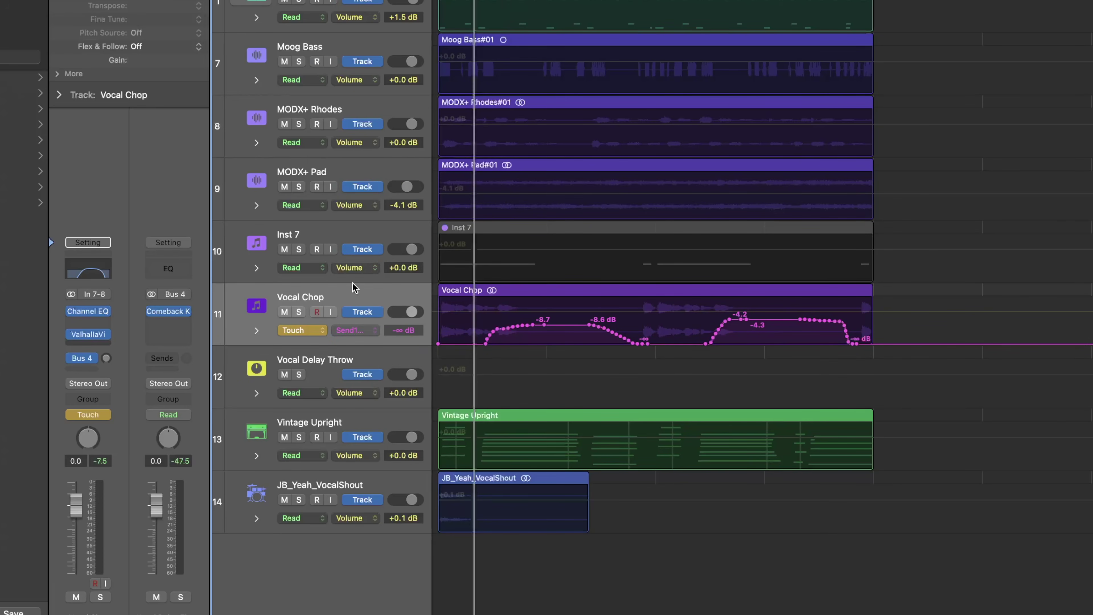
Open the Comeback Kid delay on Vocal Delay Throw and play the loop to check the automated throws against the send curve.
click(169, 311)
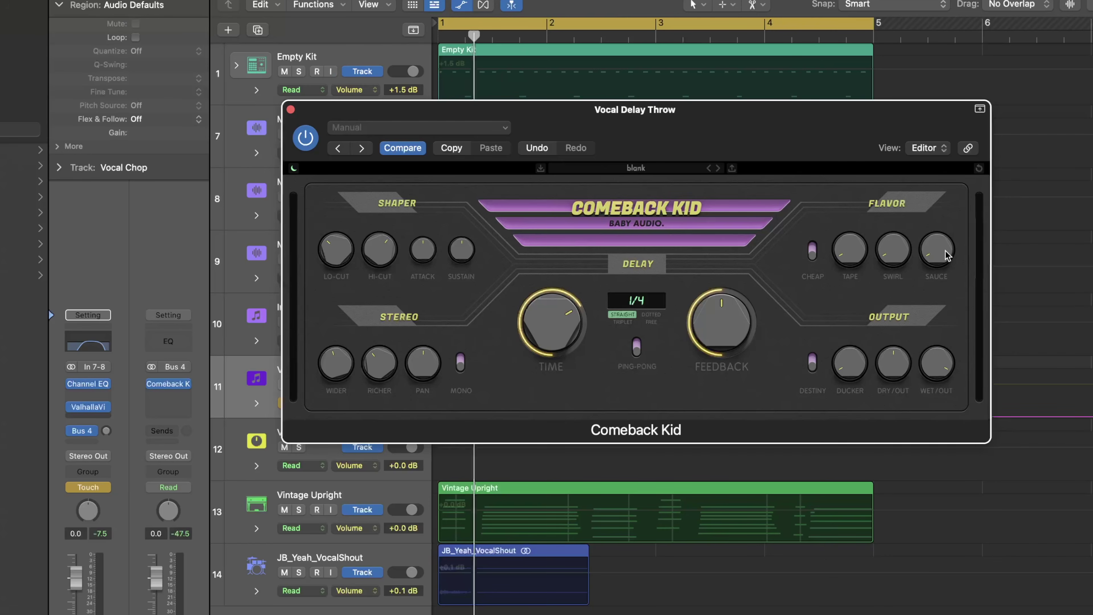
key(space)
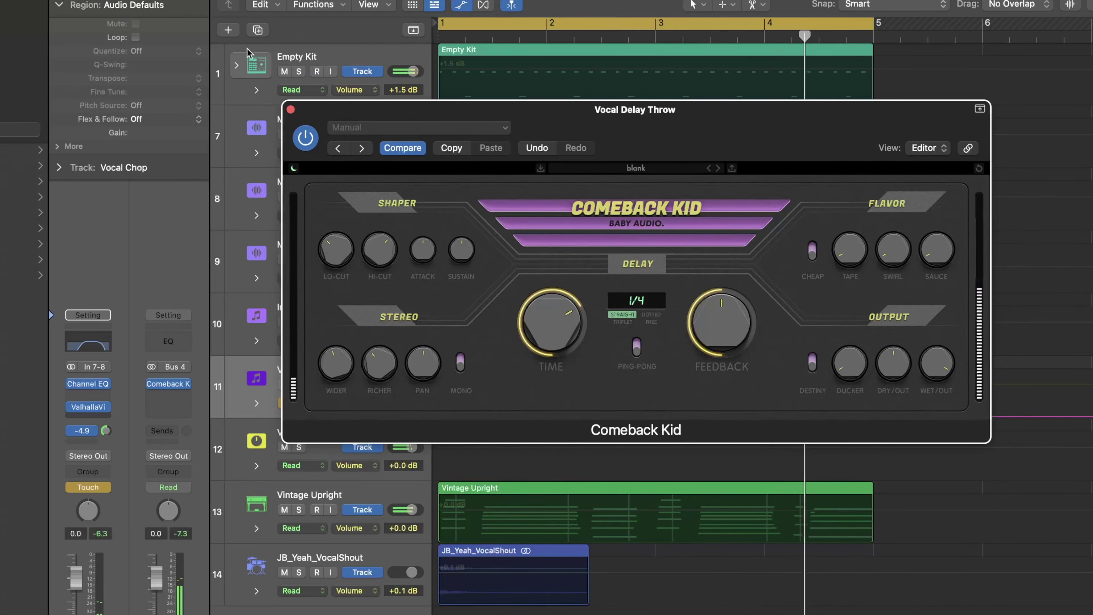
click(288, 109)
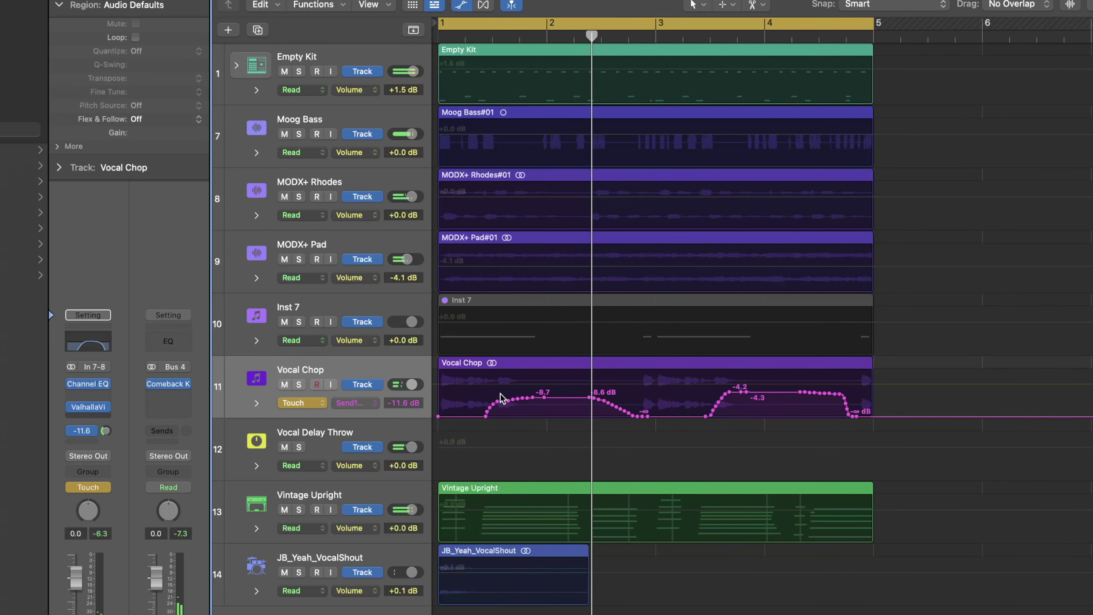
key(space)
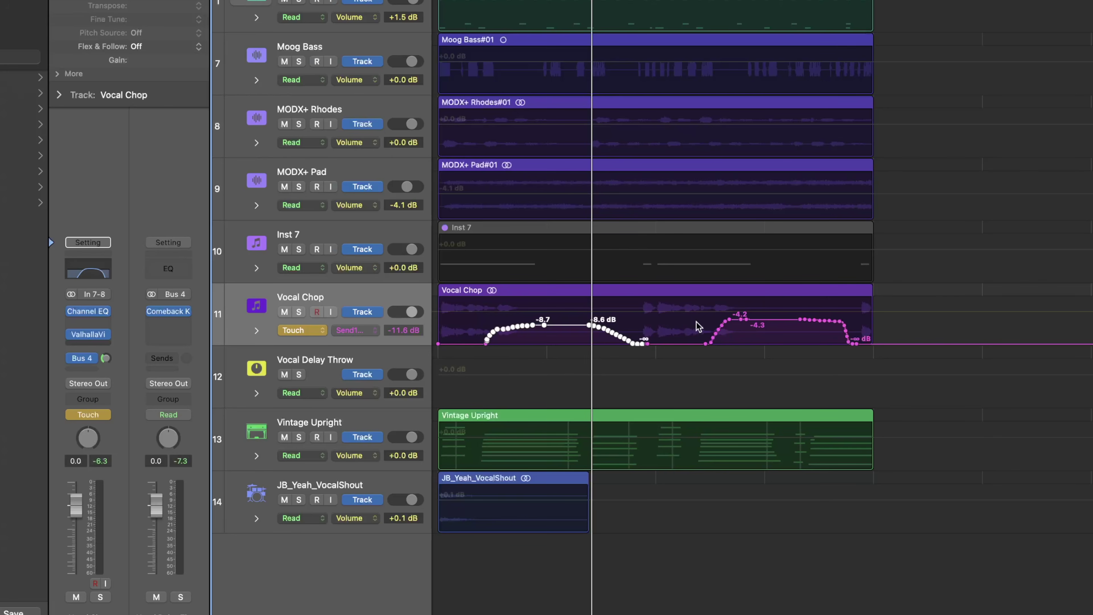
Delete the second rise in the Vocal Chop send automation and copy the first rise two bars further on.
drag(698, 326, 874, 345)
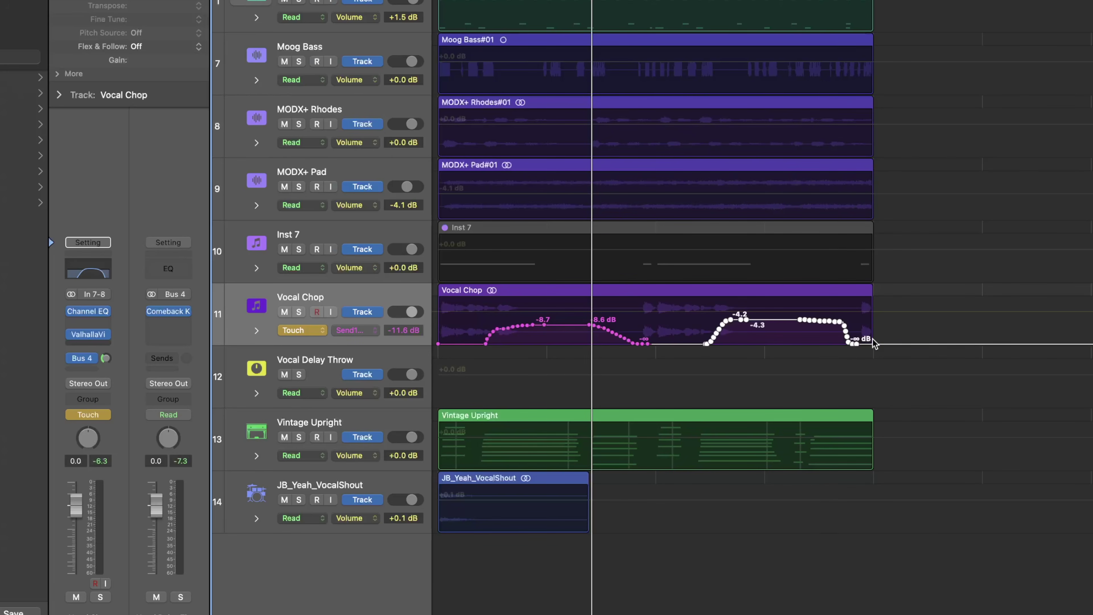
key(Delete)
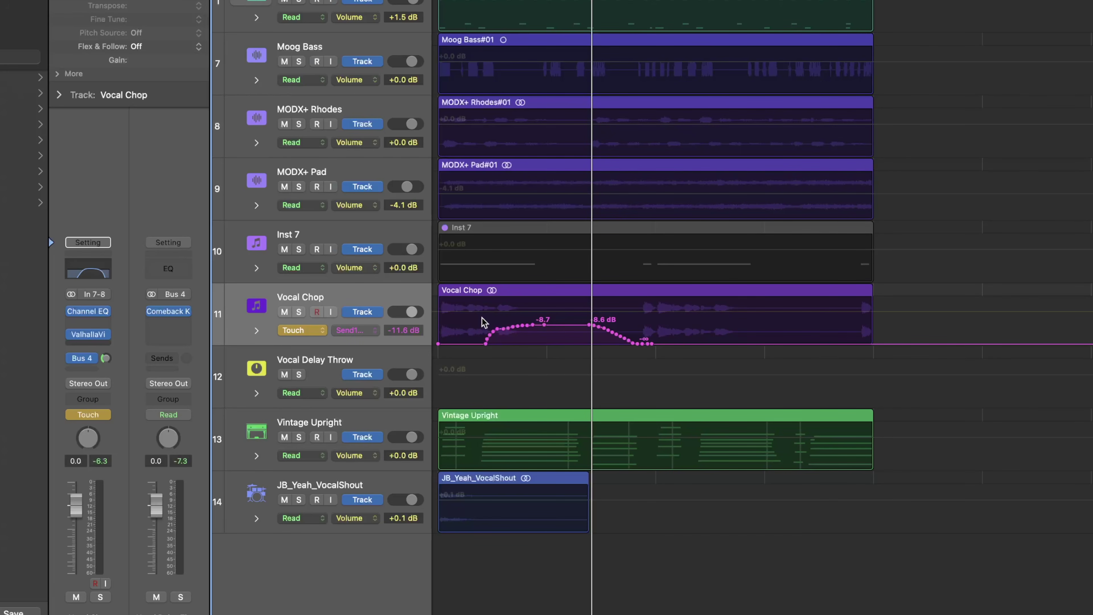
drag(483, 322, 657, 346)
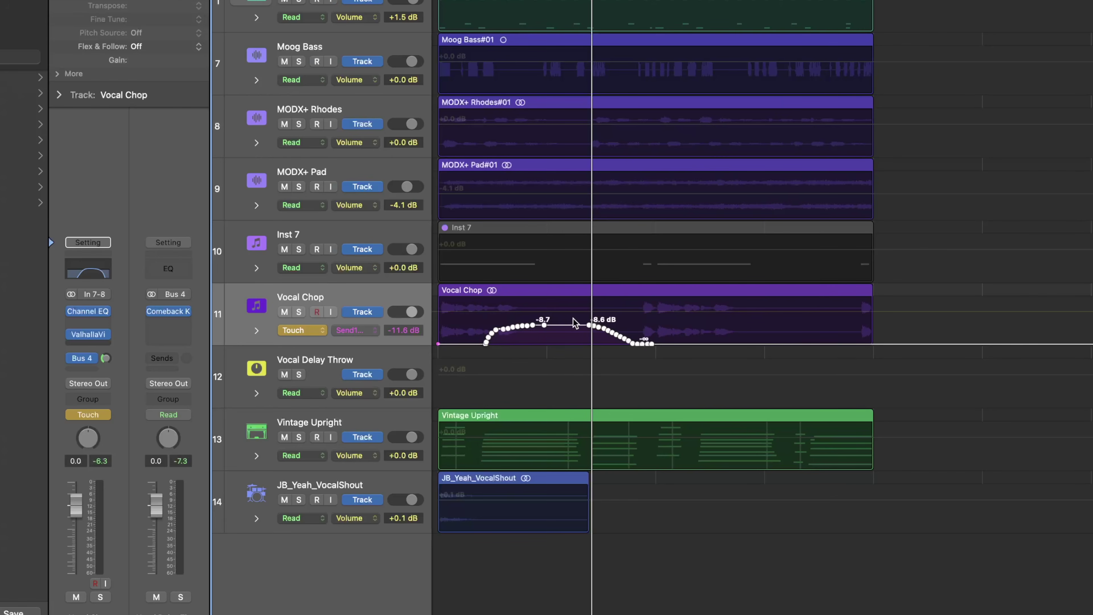
drag(560, 327, 777, 340)
key(space)
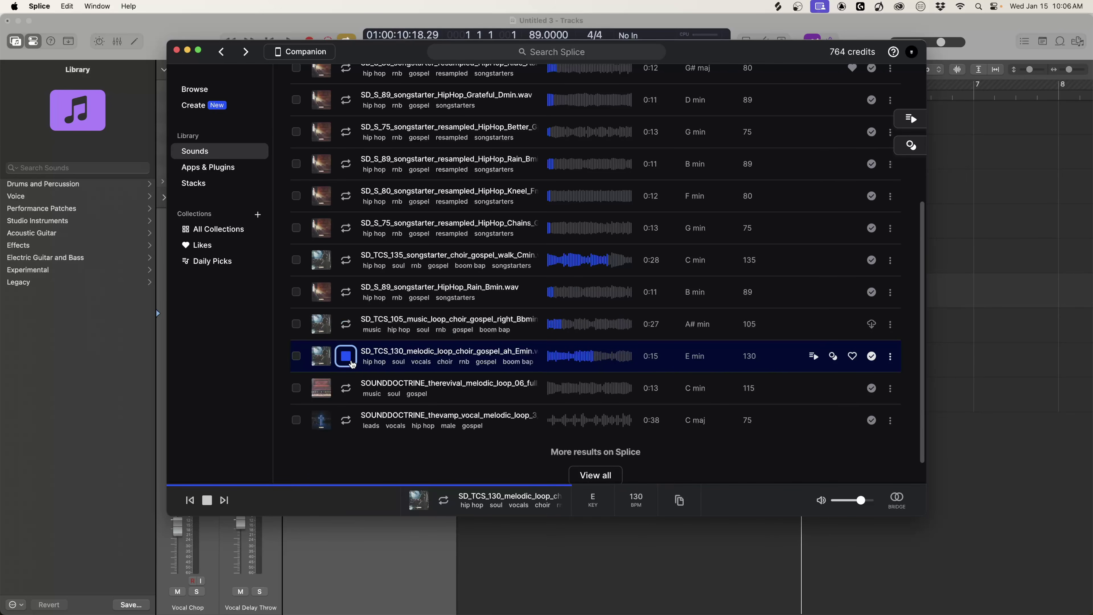
Import the Splice loop SD_TCS_130_melodic_loop_choir_gospel_ah_Emin.wav into Logic Pro on a new track at bar 1.
click(351, 362)
drag(366, 54, 857, 46)
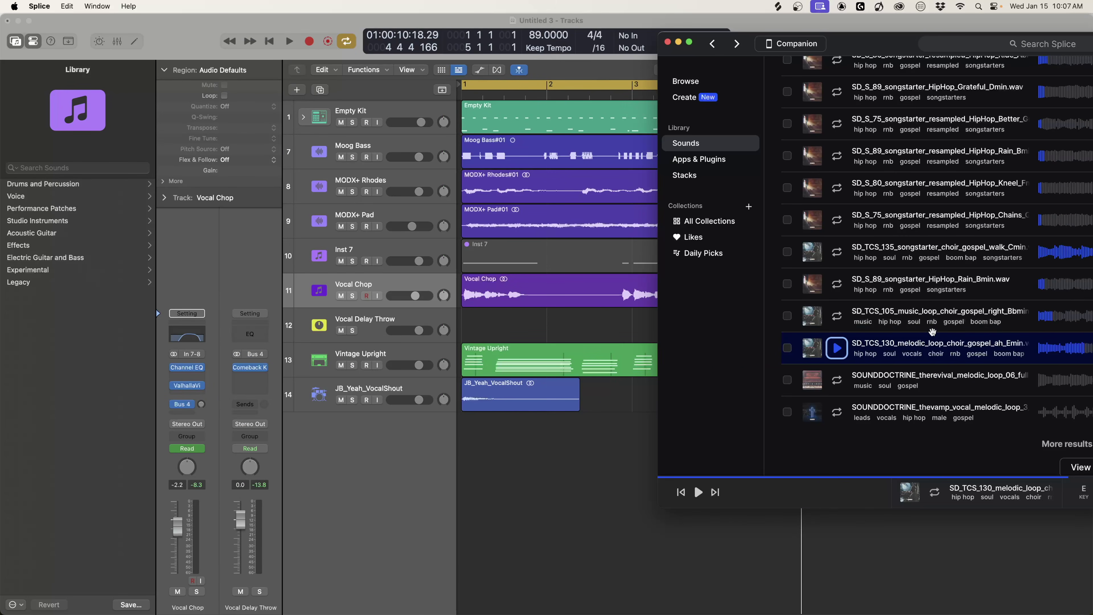
drag(930, 347, 501, 483)
Split the imported choir loop into Vocals, Drums, Bass and Other stems with Stem Splitter.
right_click(630, 437)
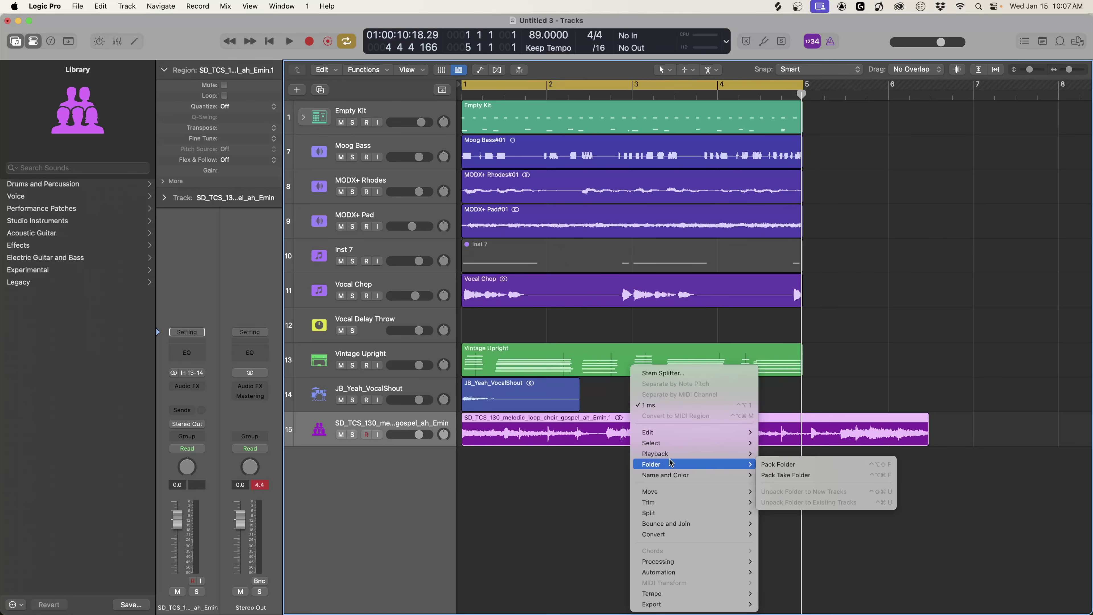
click(697, 373)
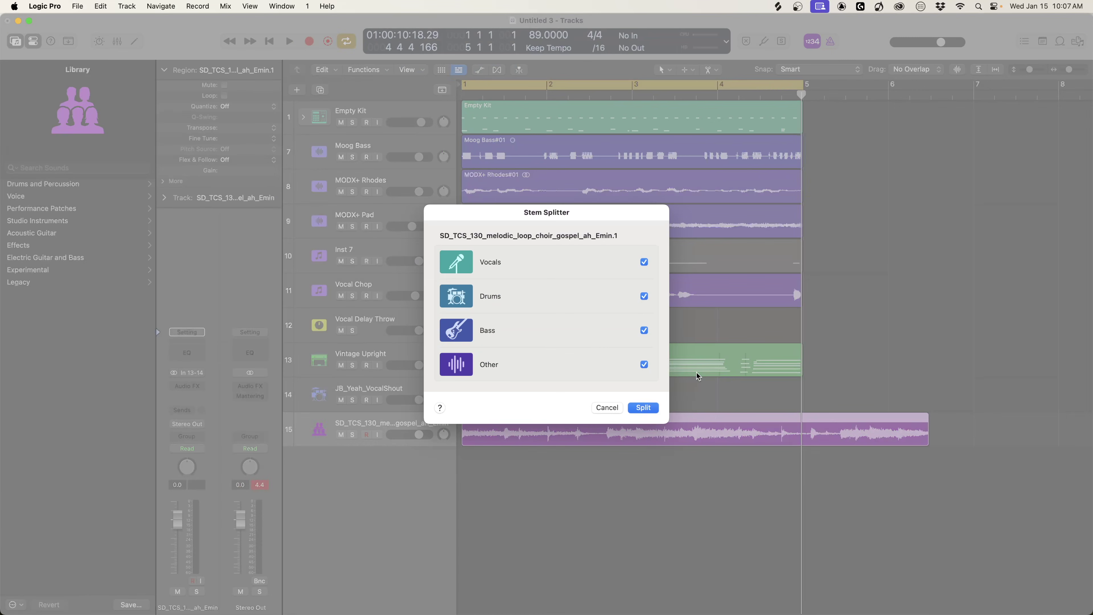
click(648, 410)
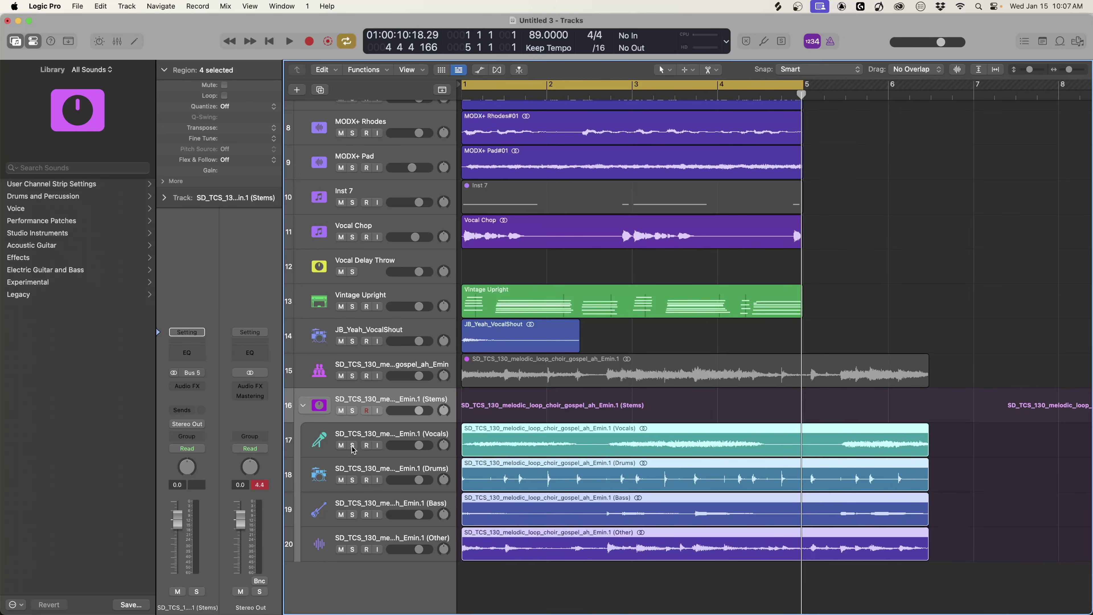
Audition the choir loop's Vocals, Drums, Bass and Other stems in solo one after another.
click(352, 446)
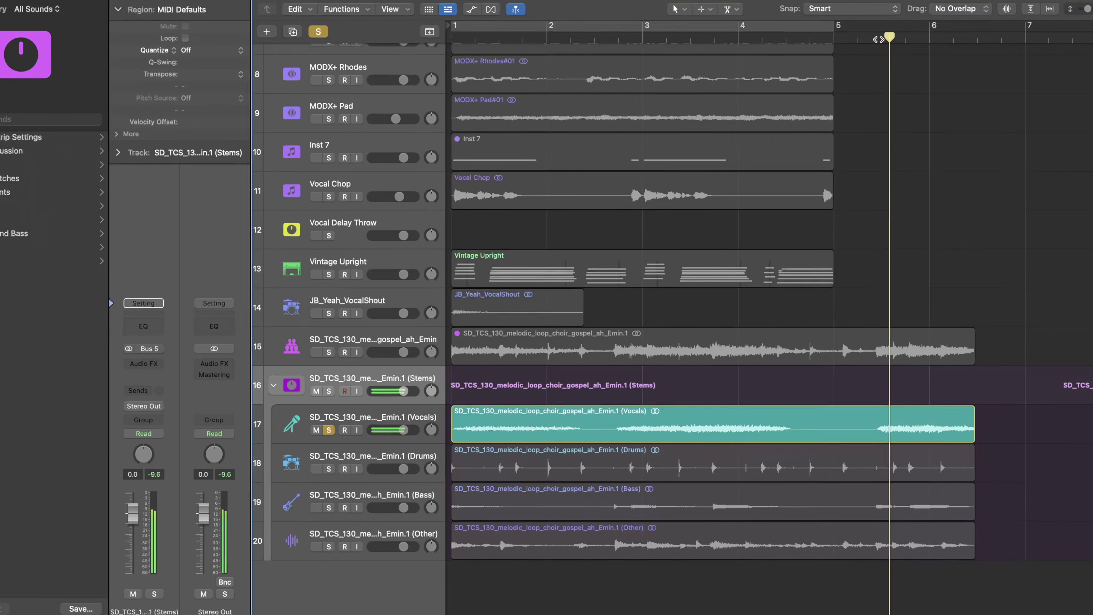
key(Down)
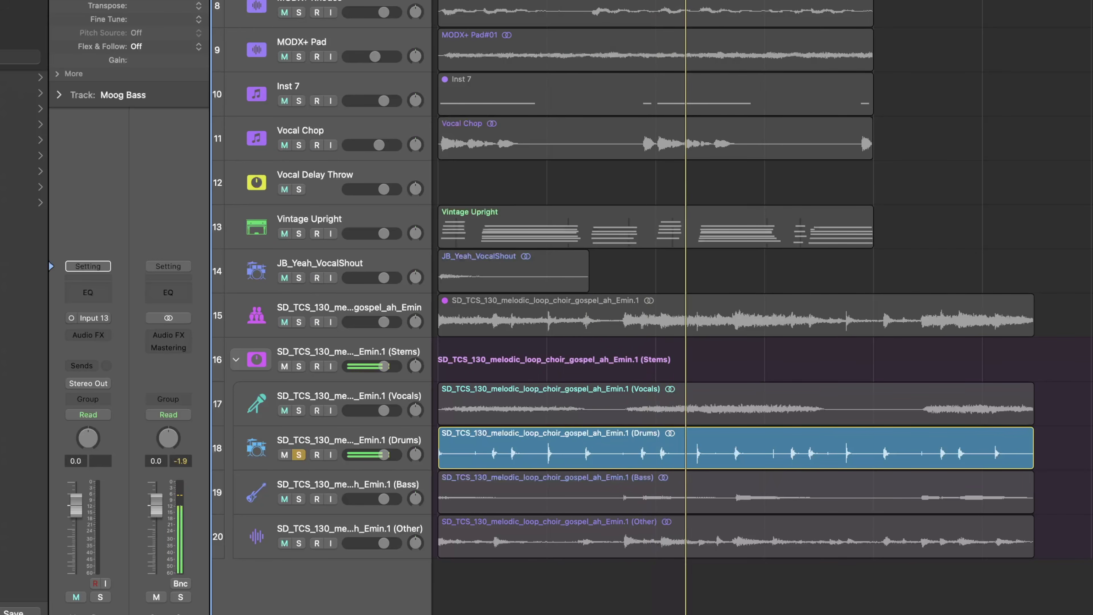
click(299, 454)
click(298, 499)
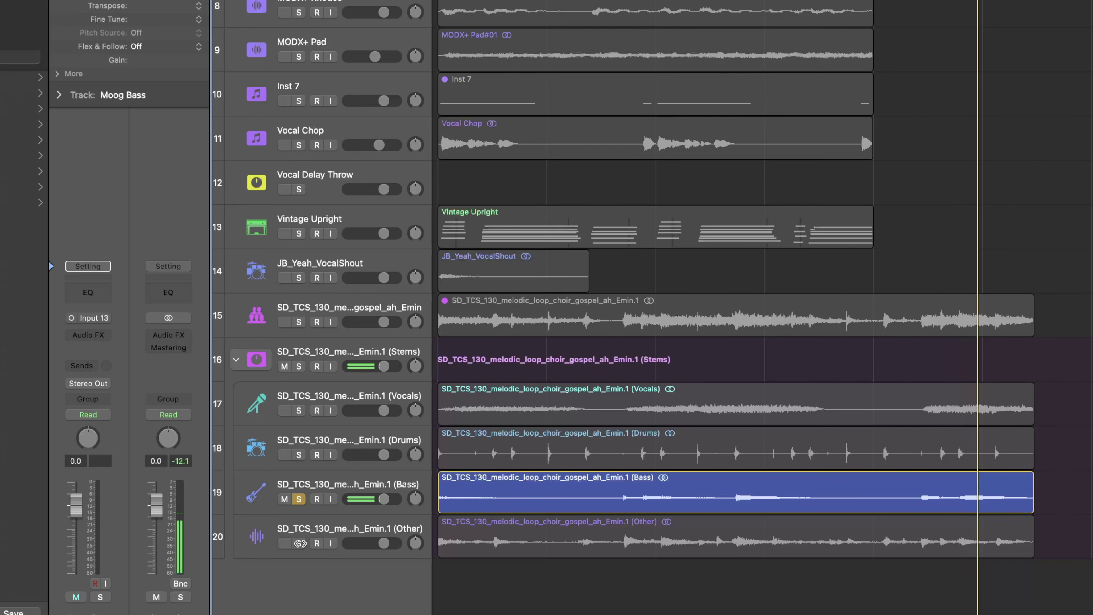
click(299, 543)
click(298, 499)
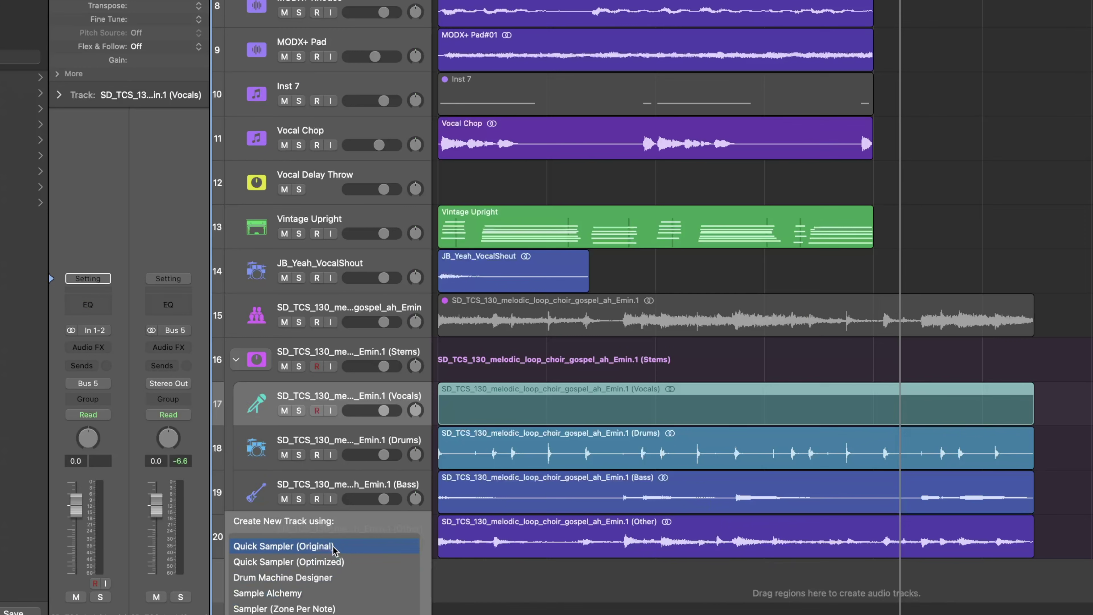
Create a new Quick Sampler (Original) instrument track from the choir loop's Vocals stem.
key(Down)
key(Down)
key(Down)
key(Down)
key(Up)
key(Up)
key(Up)
key(Up)
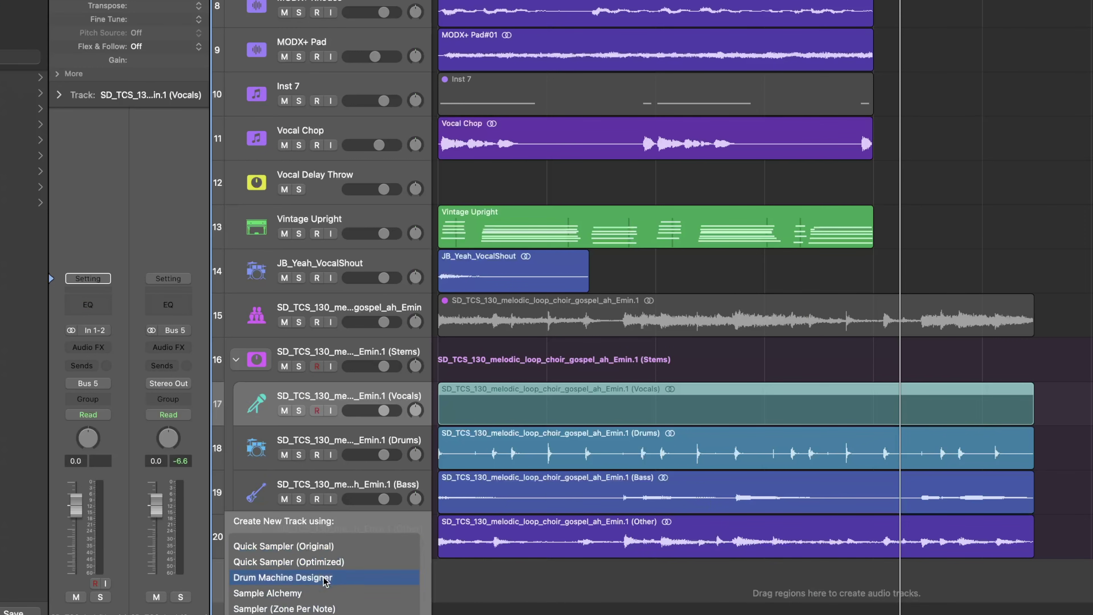
key(Escape)
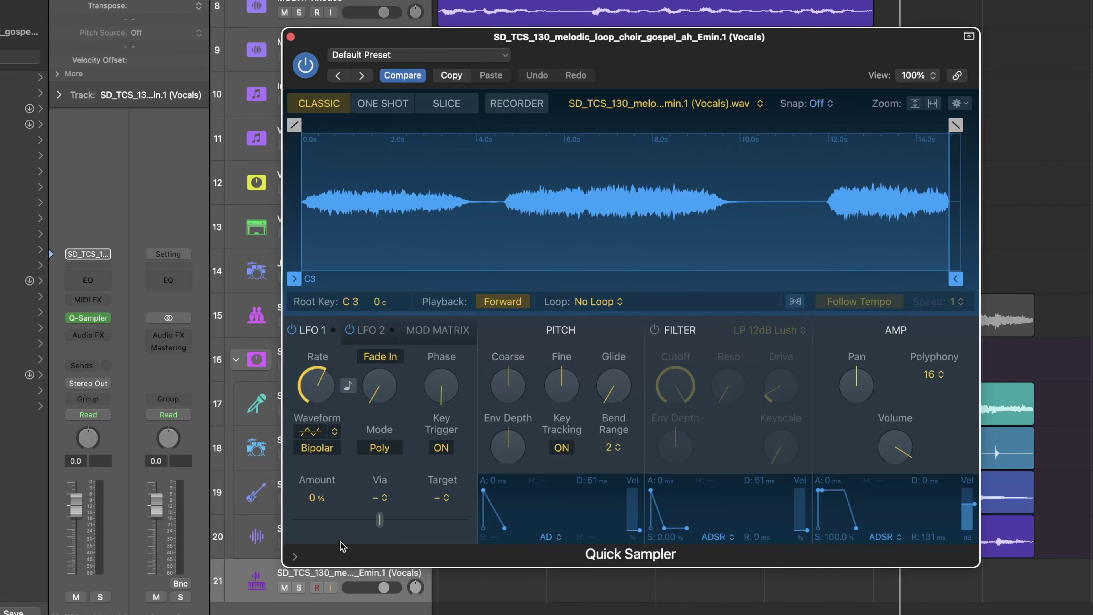
Slice the Vocals sample in Quick Sampler in Beat mode with a 2/3 division and change the sampler's polyphony.
click(446, 103)
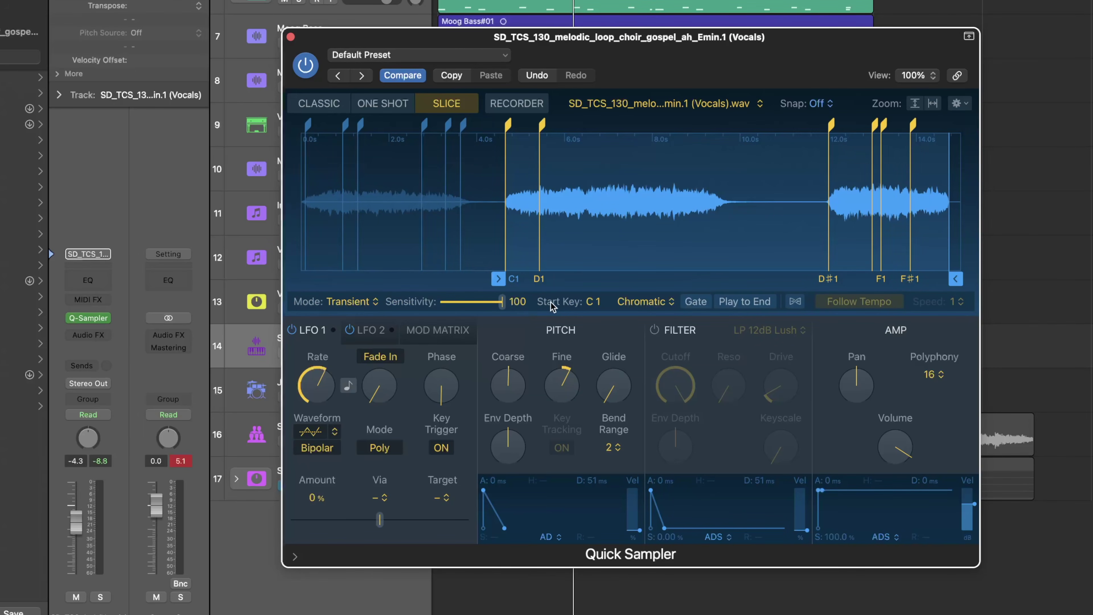
click(377, 301)
click(375, 320)
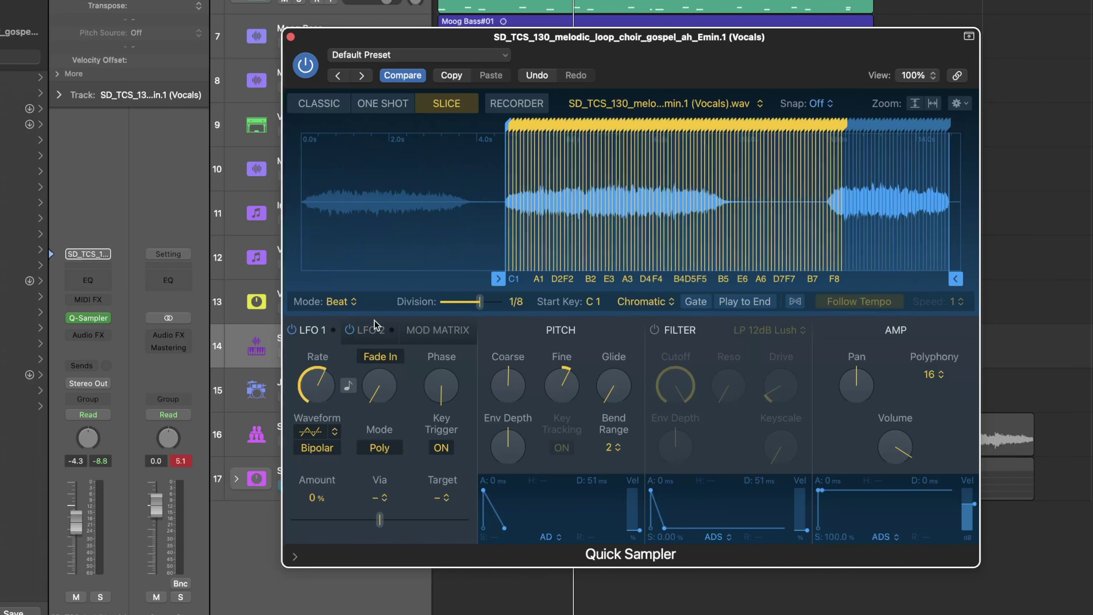
drag(477, 302, 460, 302)
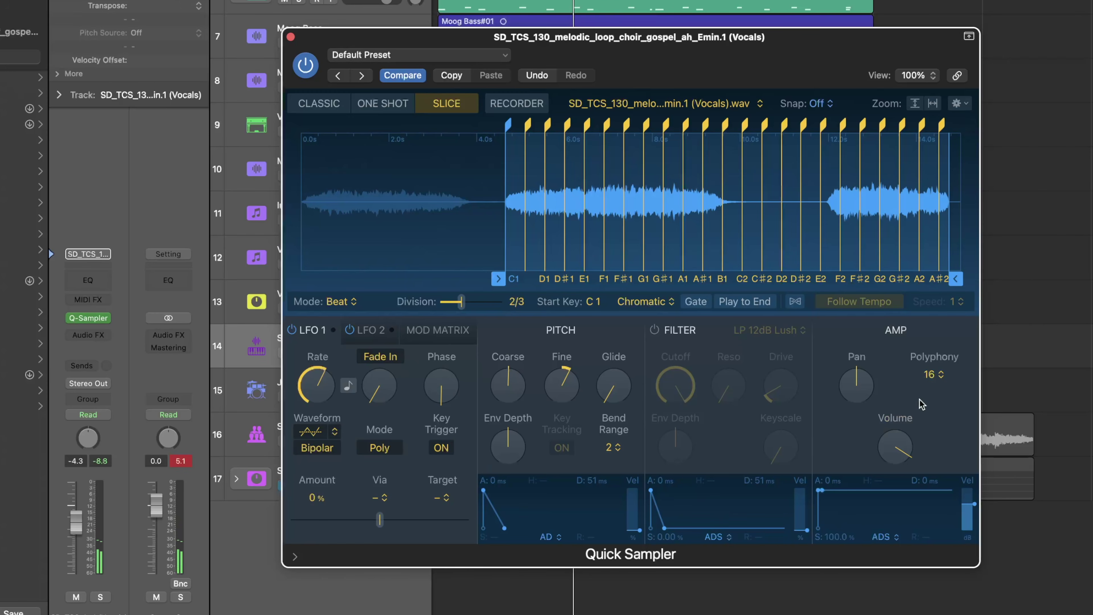
click(926, 375)
click(938, 244)
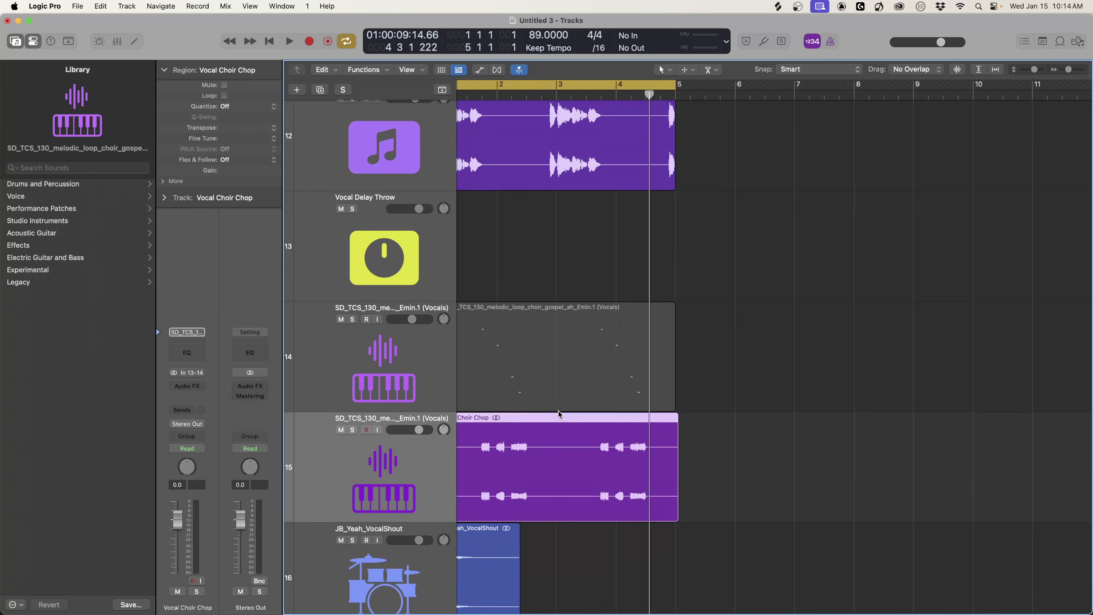
Split the first phrase of the Vocal Choir Chop region into separate chops and delete the silent gaps between them.
key(super+Right)
key(super+Right)
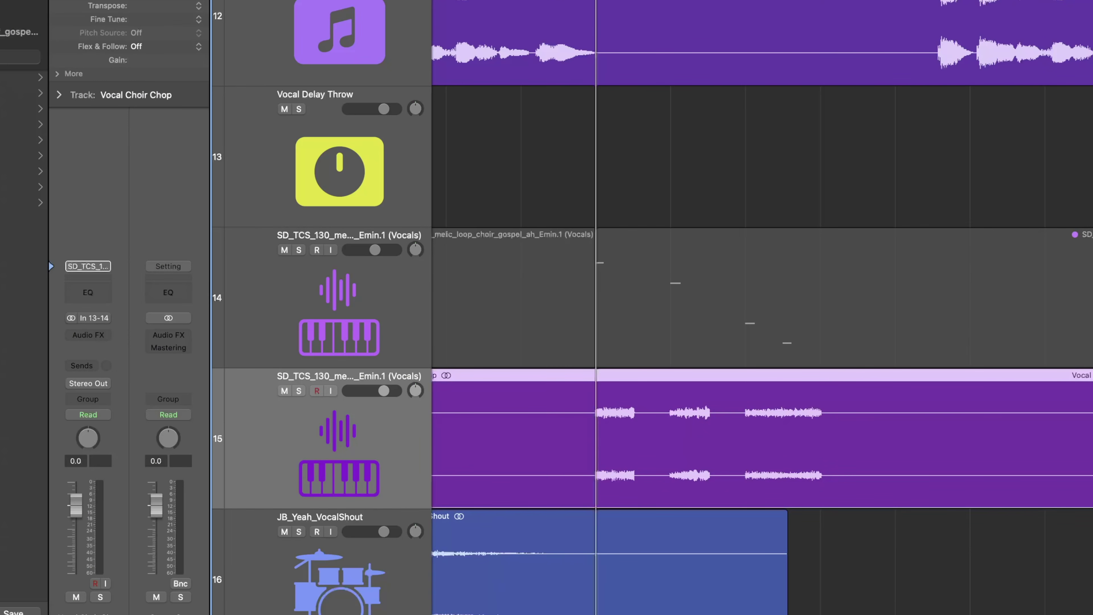
key(super+t)
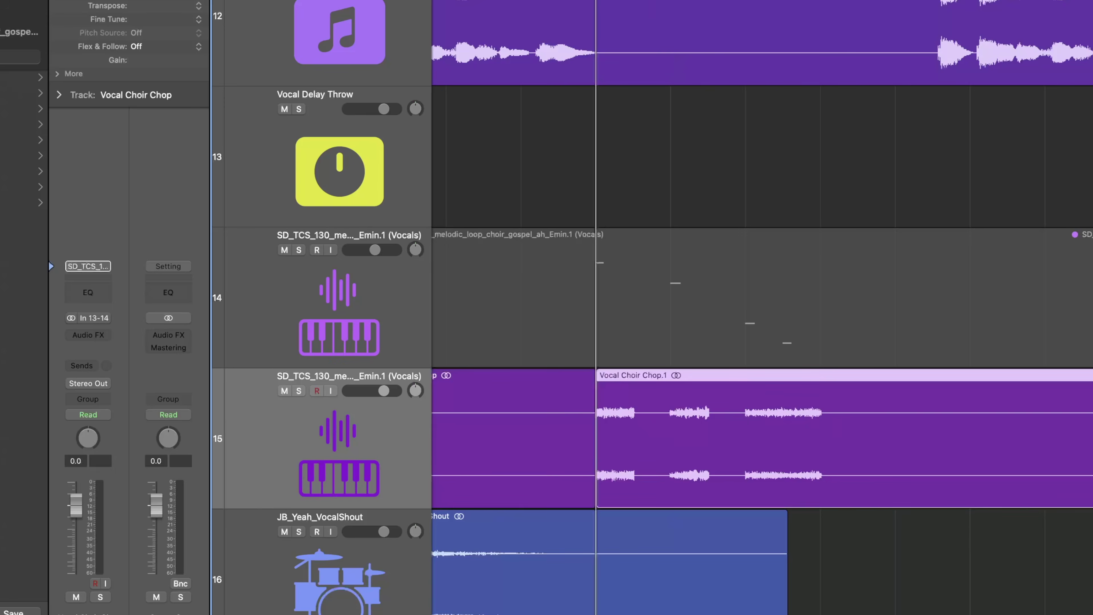
key(Delete)
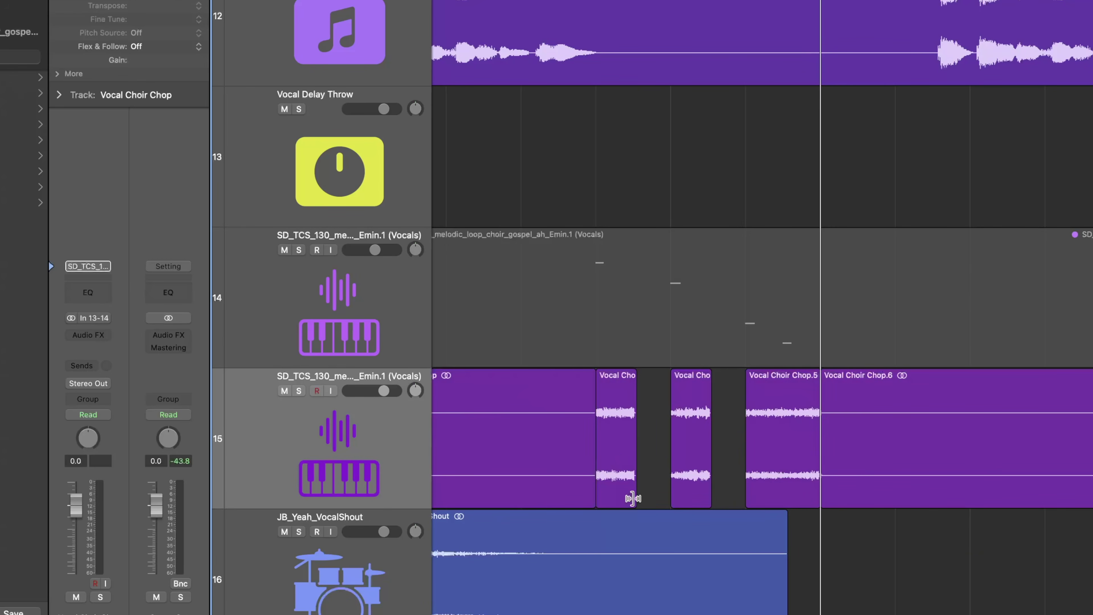
Time-stretch the first two choir chops until each reaches the start of the following chop, and play back the result.
drag(632, 498, 663, 501)
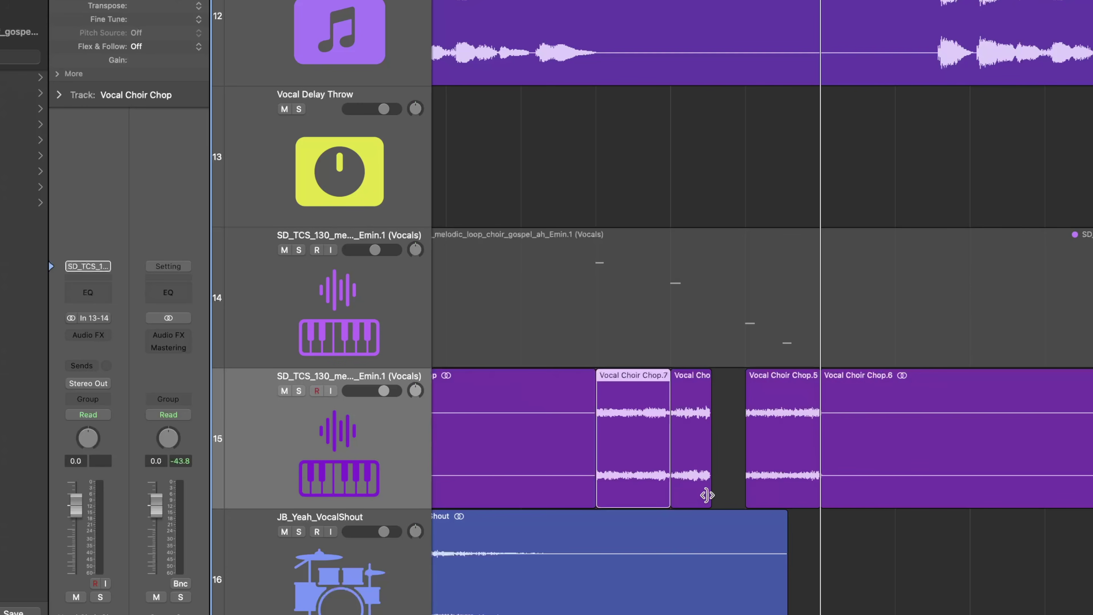
drag(706, 495, 740, 505)
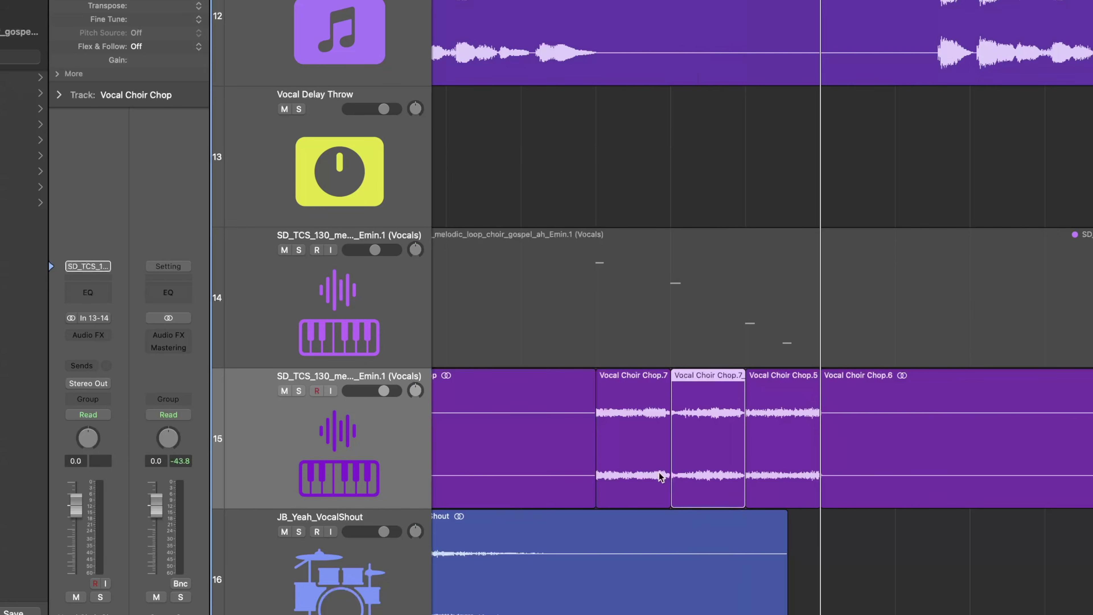
click(560, 443)
key(space)
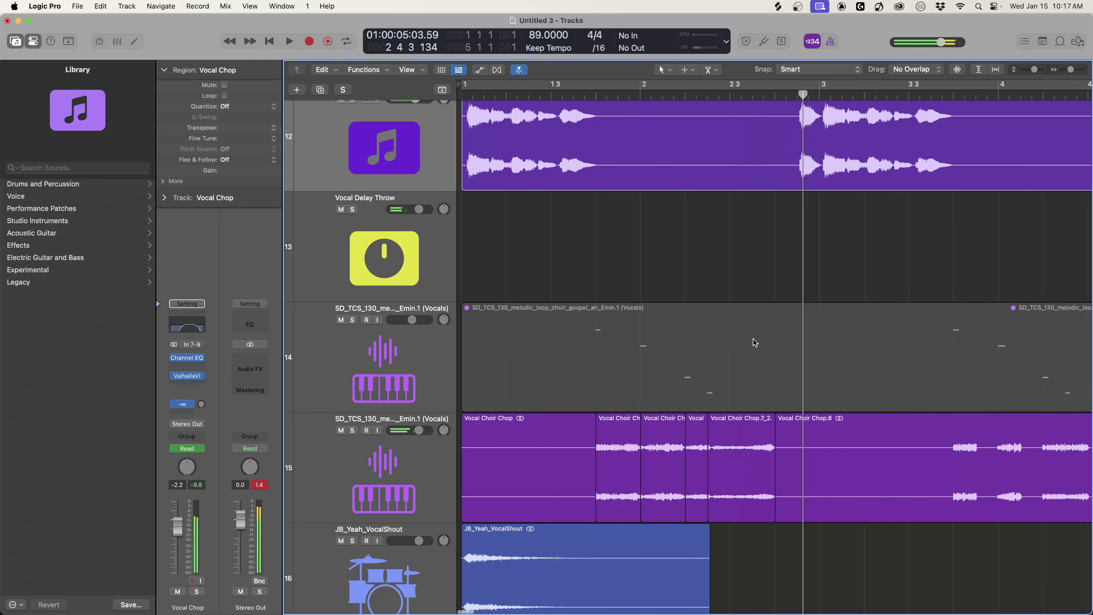
Stop playback and delete the leftover Vocal Choir Chop regions before and after the first group of stretched chops.
key(space)
key(super+Left)
click(661, 461)
key(Delete)
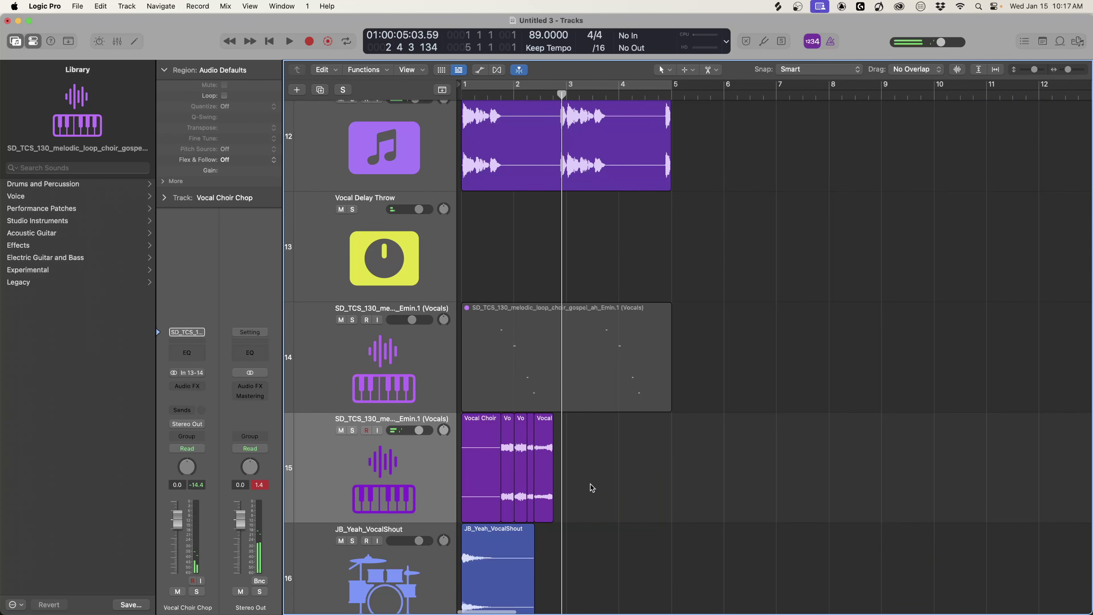
key(super+Right)
key(super+Right)
key(super+Right)
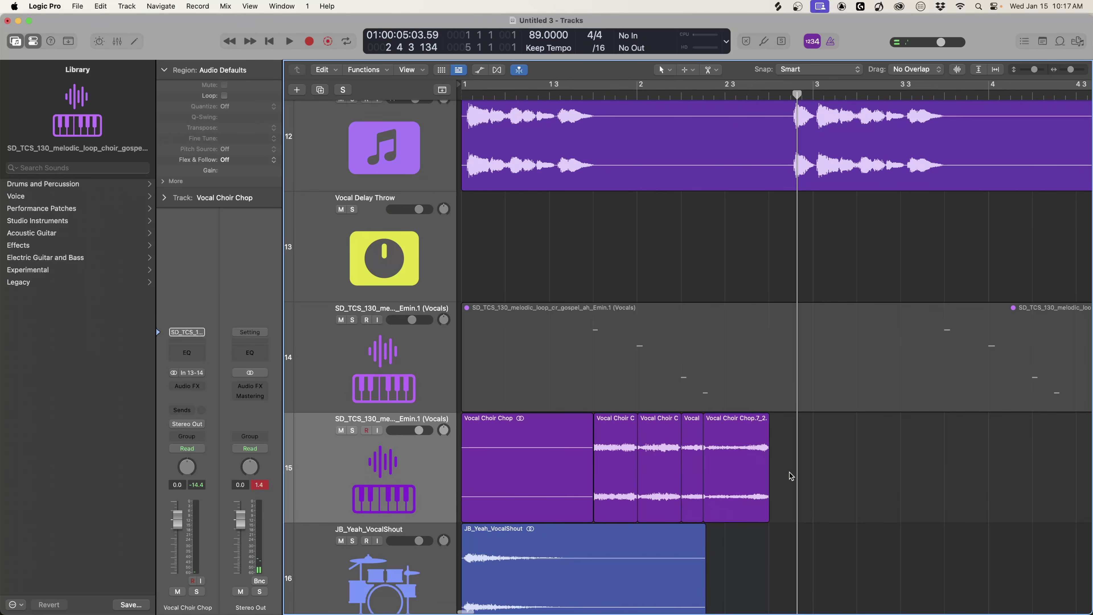
key(Delete)
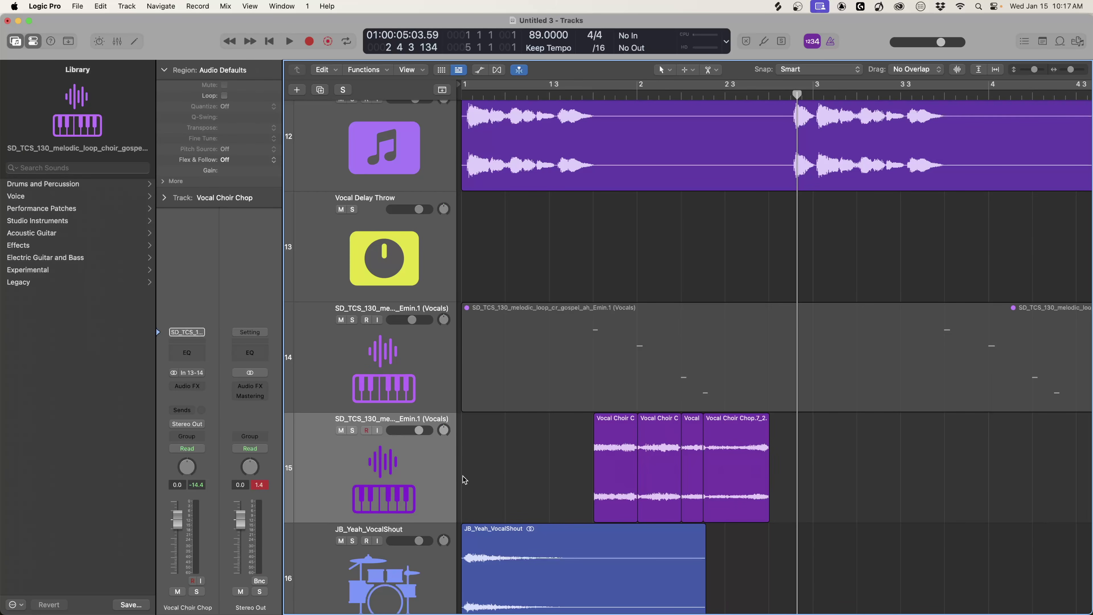
Select bars 1 and 2 of the Vocal Choir Chop track, including the silence, and repeat them over bars 3 and 4.
drag(464, 476, 809, 479)
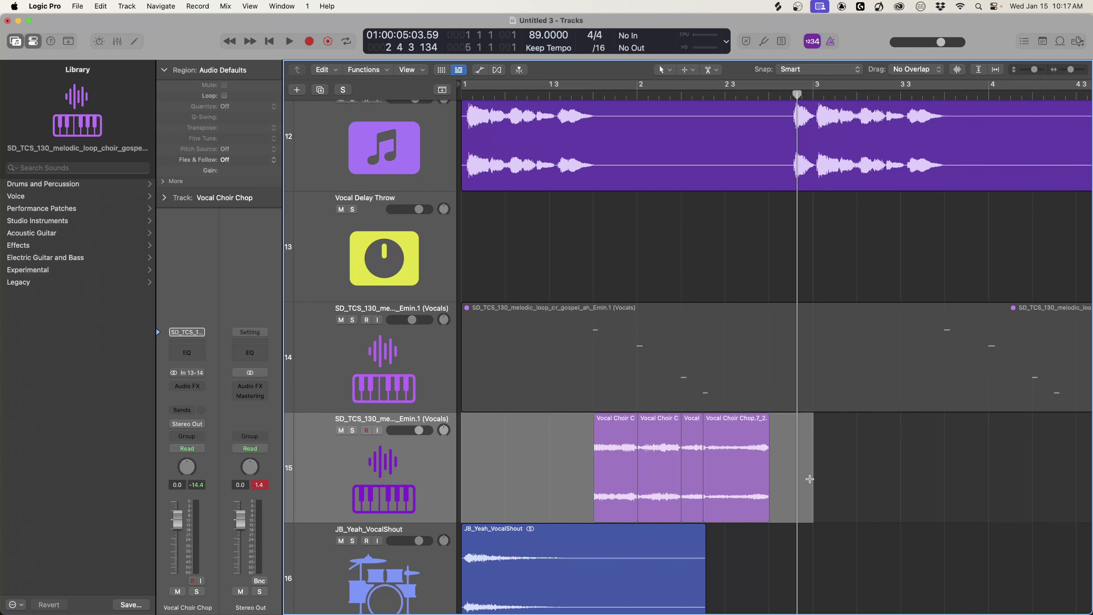
key(super+r)
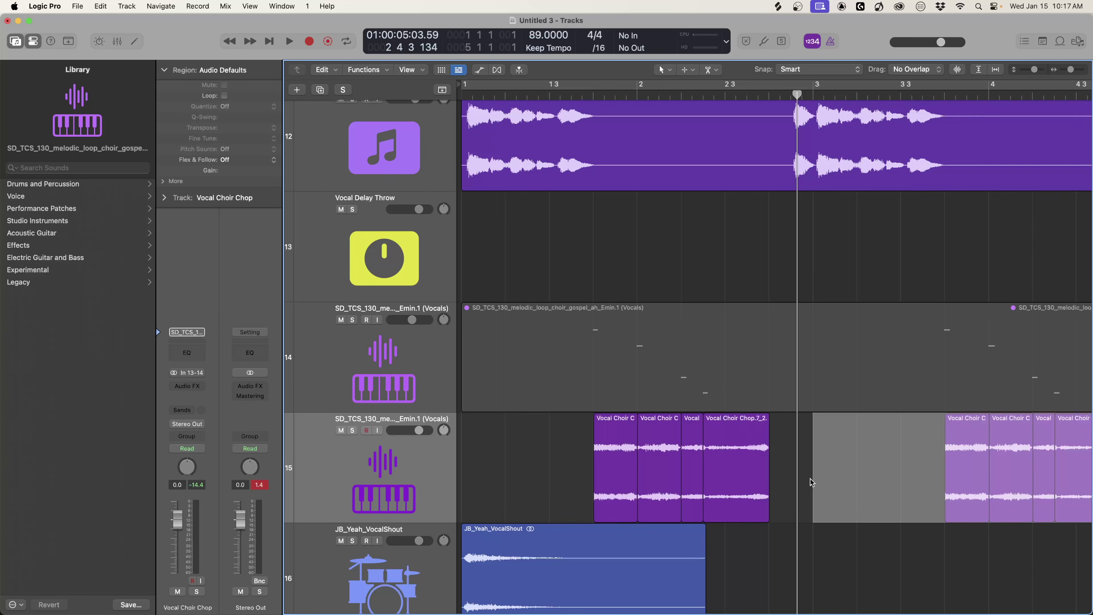
key(super+Left)
Listen to the repeated choir chops with the rest of the beat, turning on cycle playback for the four bars.
key(space)
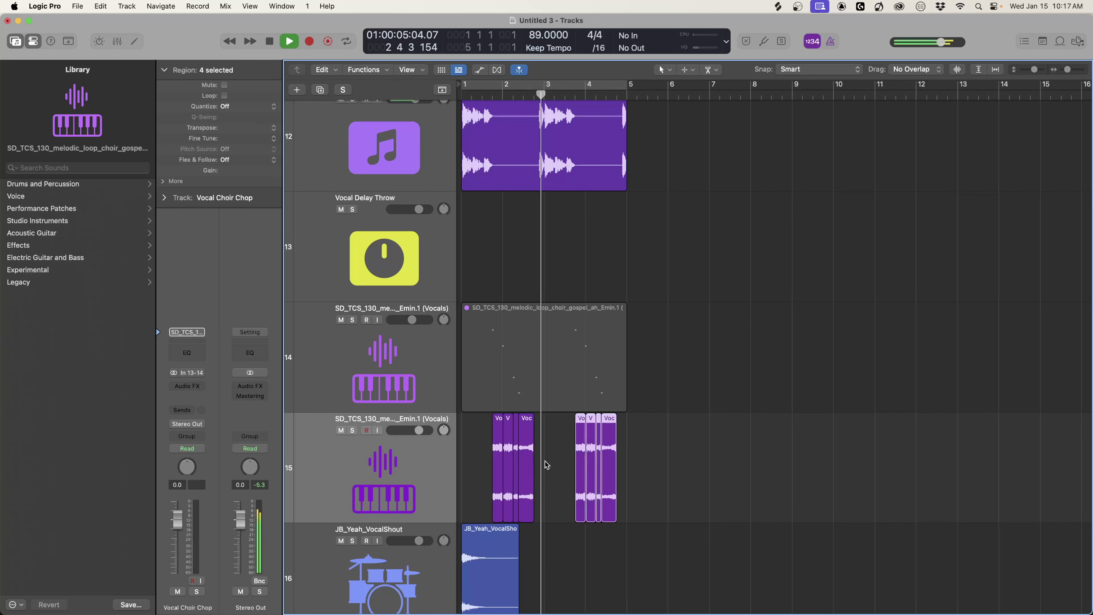
key(super+Right)
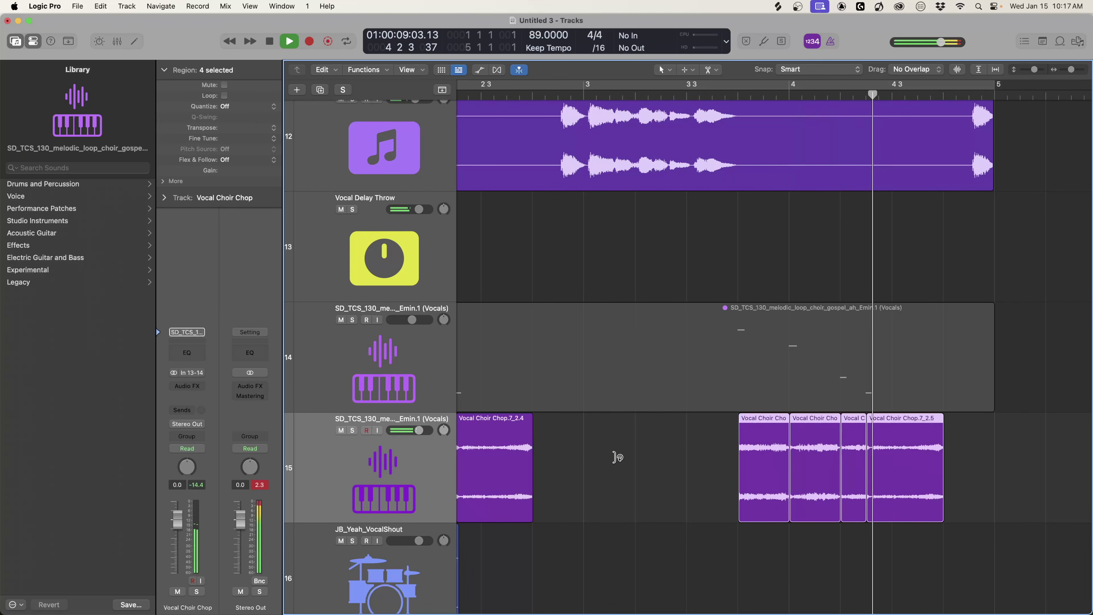
key(super+Left)
click(471, 449)
key(c)
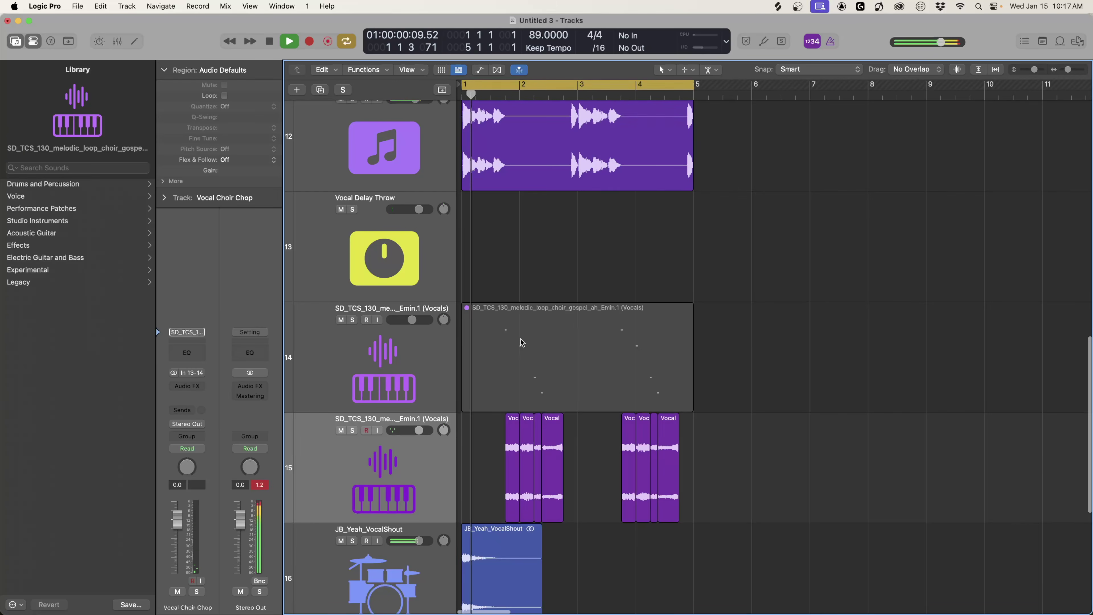